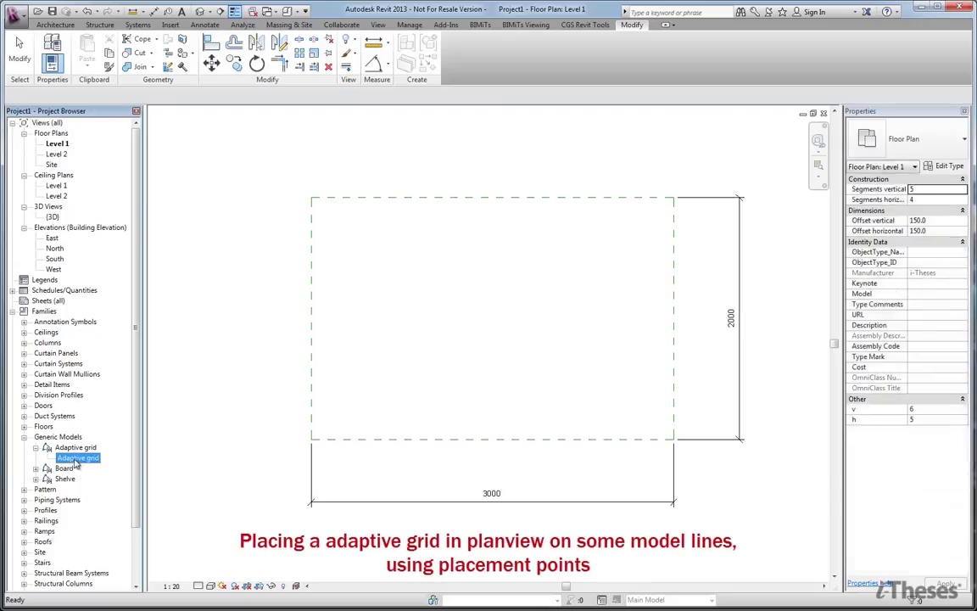
- Host an Adaptive grid instance on the corners of the 3000 × 2000 Level 1 rectangle
left_click_drag(76, 462, 382, 403)
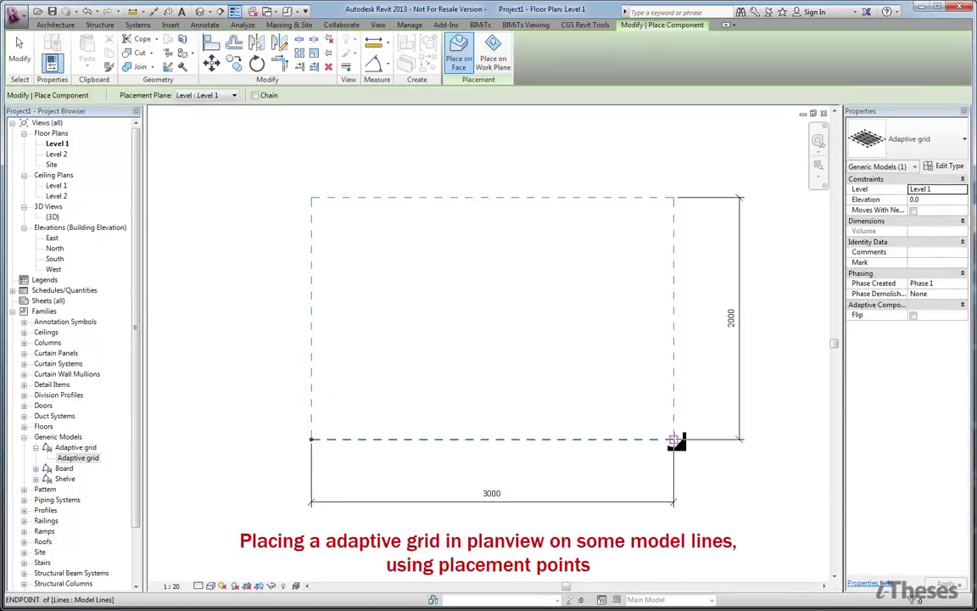
left_click(673, 198)
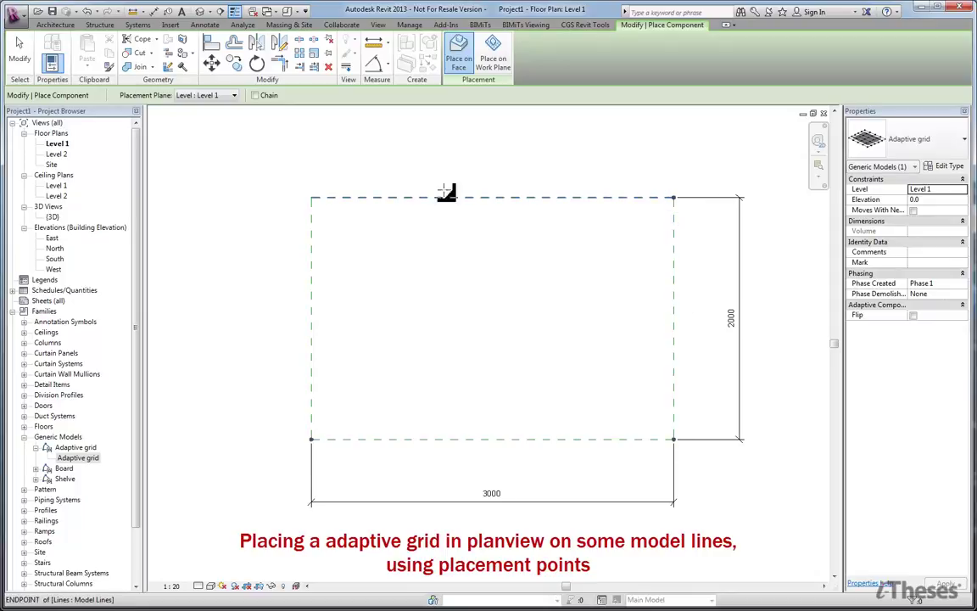
left_click(313, 198)
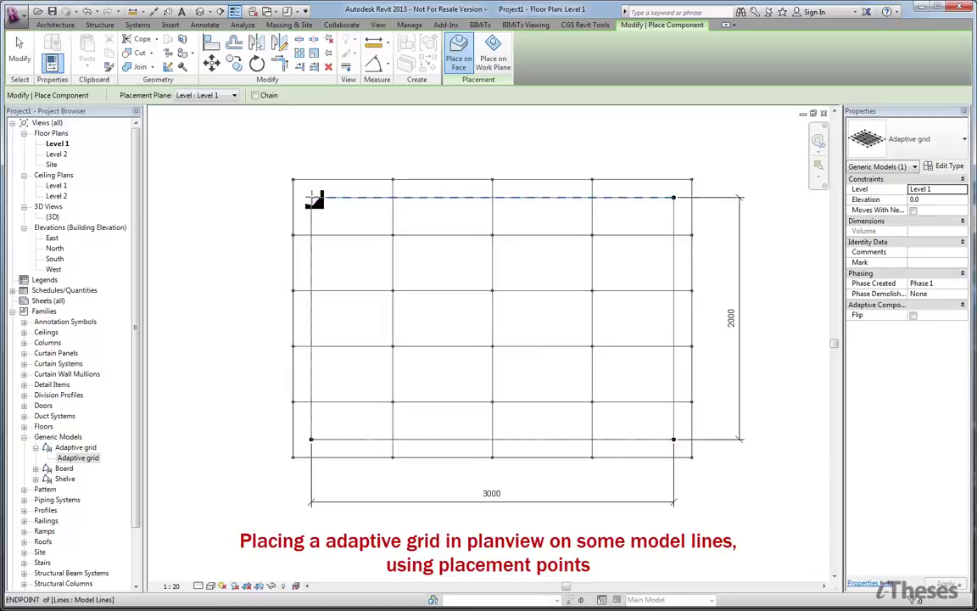
key("Escape")
key("Escape")
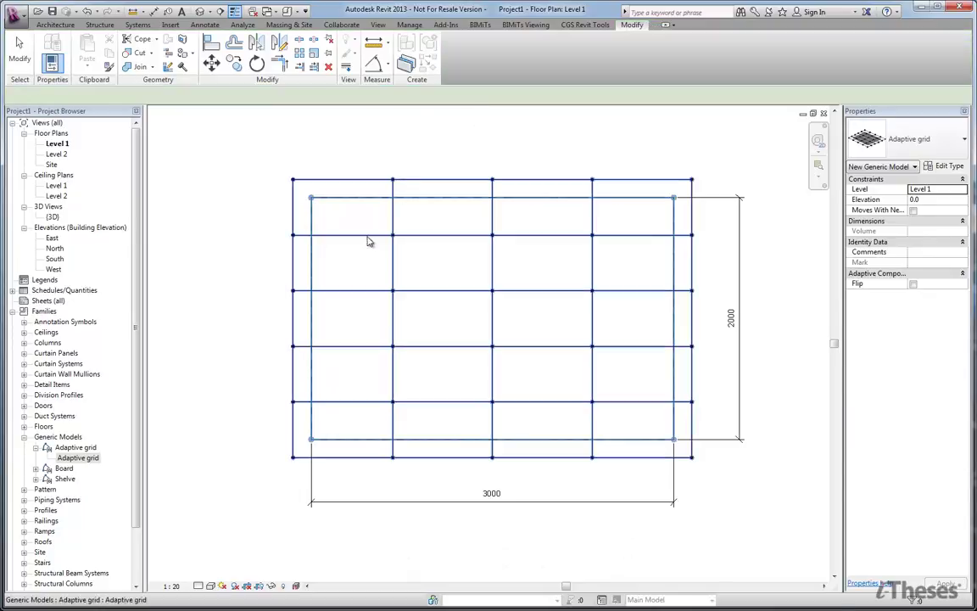
- Give the adaptive grid 8 vertical and 6 horizontal segments with 250 offsets
left_click(544, 215)
type("6")
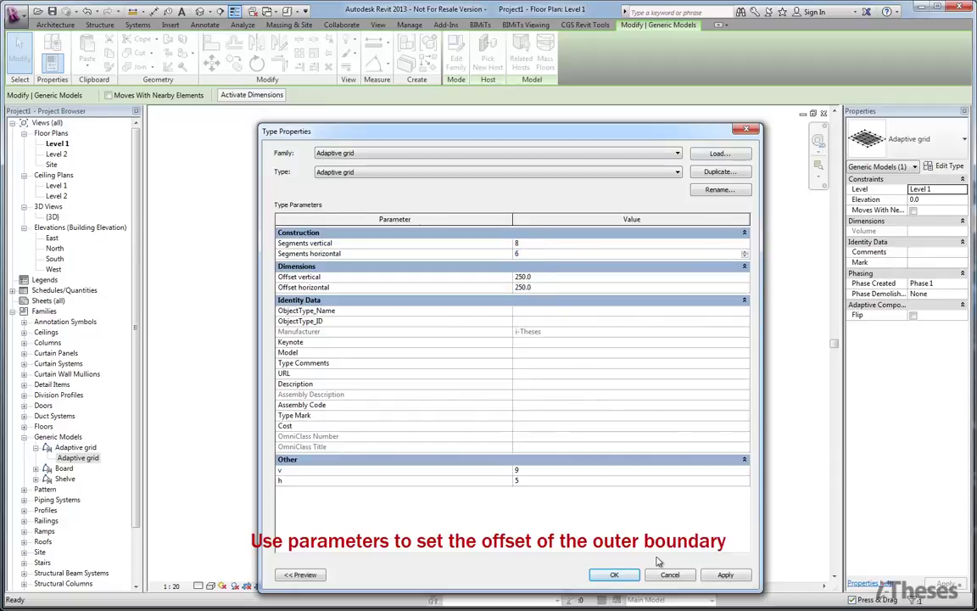
left_click(617, 575)
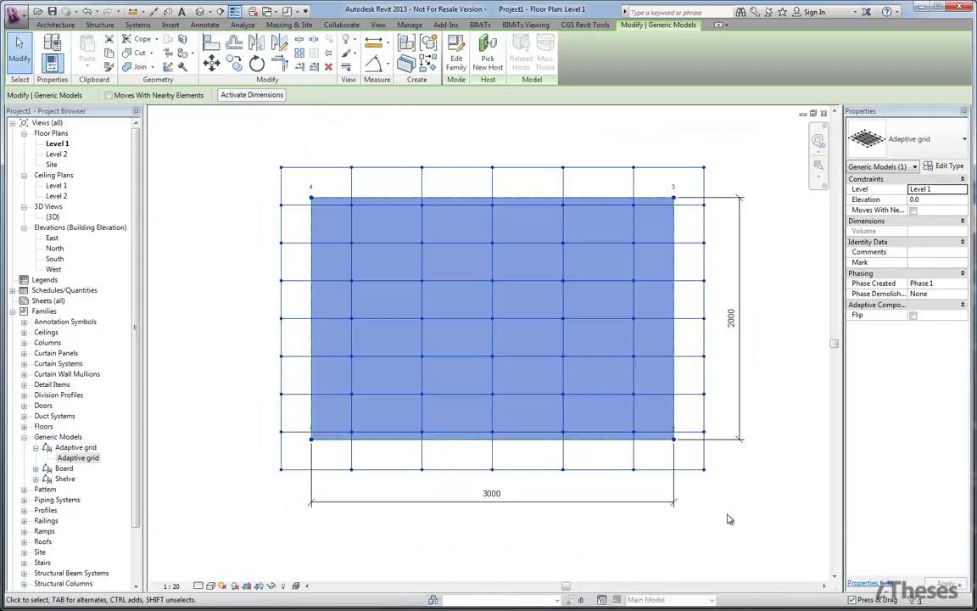
left_click(728, 519)
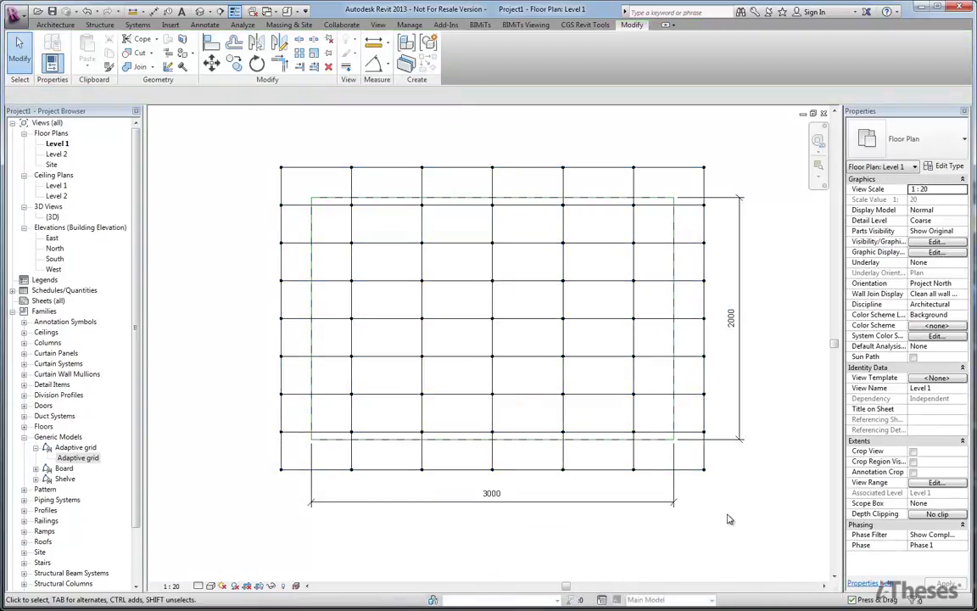
- Verify the 250 offset with a temporary aligned dimension, delete it, and open {3D}
key("d")
key("i")
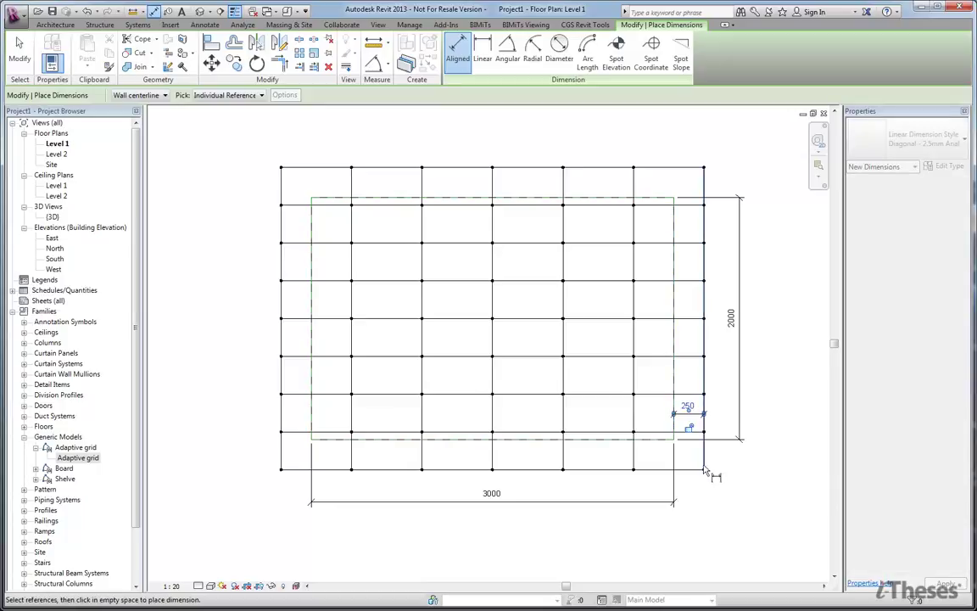
key("Escape")
key("Escape")
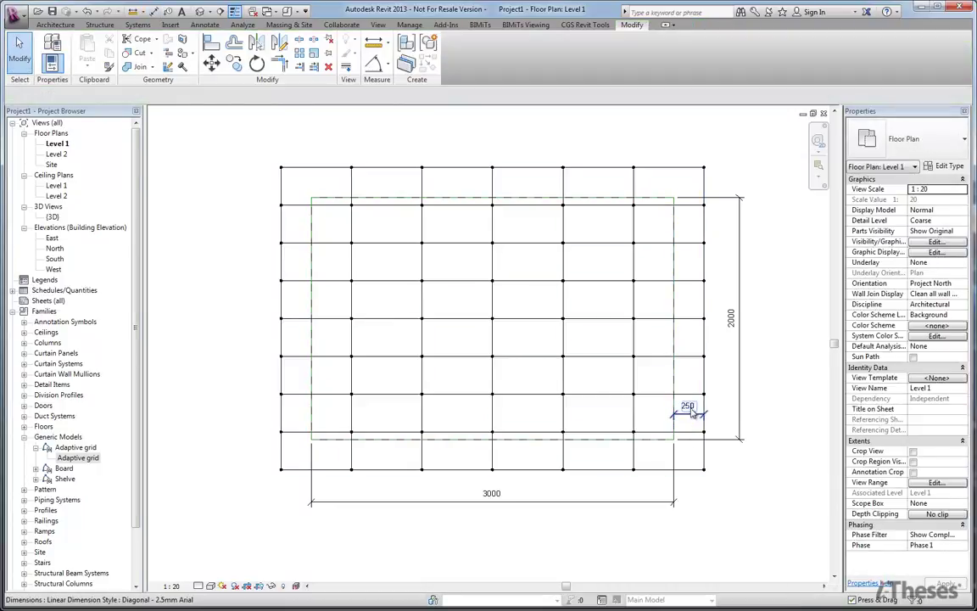
left_click(688, 409)
key("Delete")
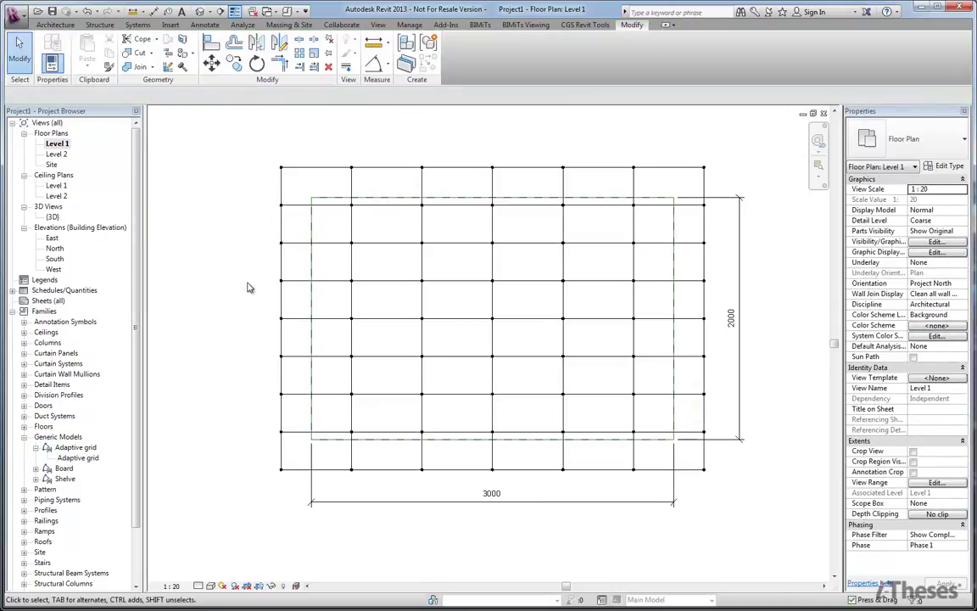
double_click(53, 217)
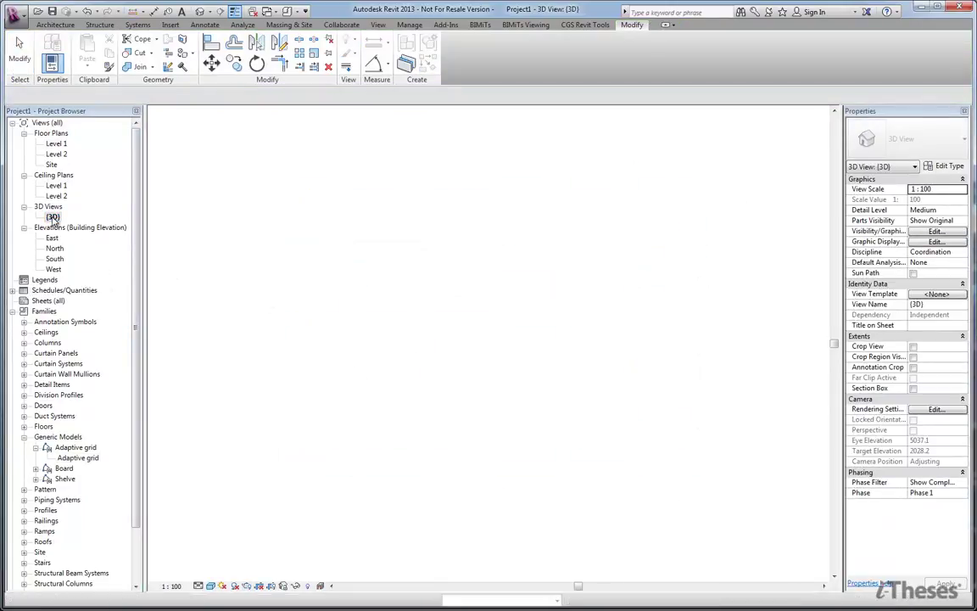
mouse_move(774, 177)
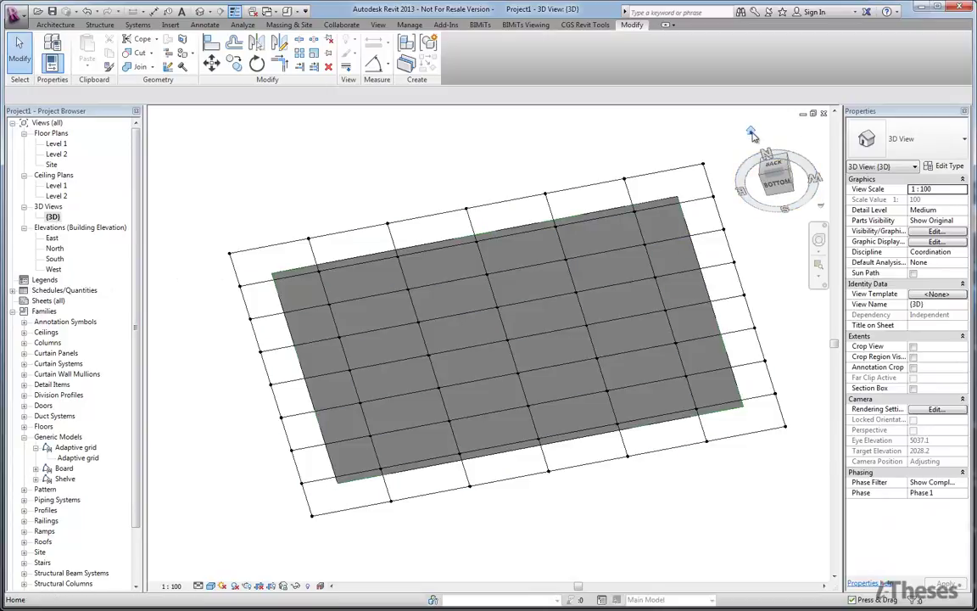
- From the Home 3D view, place a Board between two adaptive grid nodes and begin placing a Shelve
left_click(752, 134)
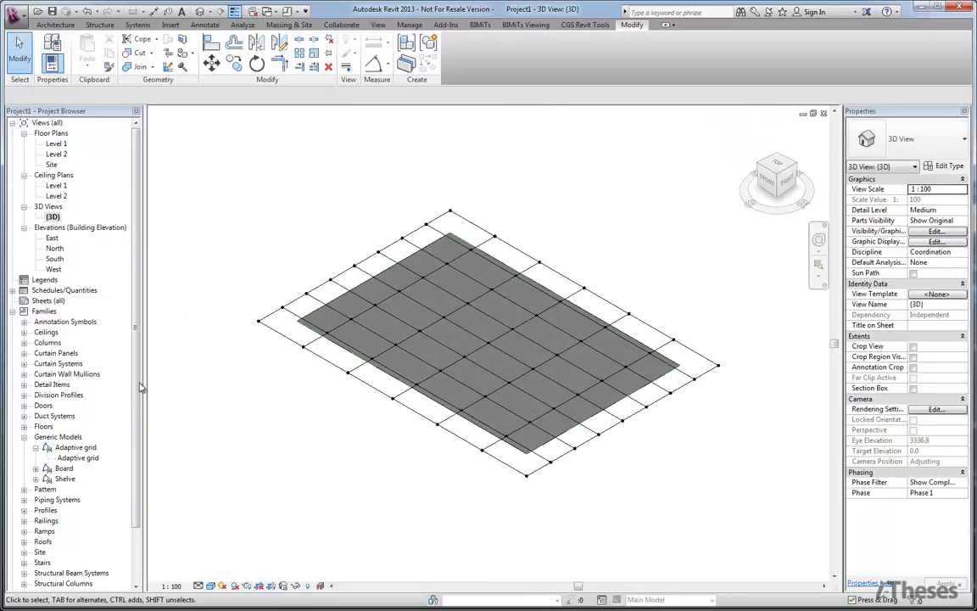
left_click(35, 468)
mouse_move(66, 478)
left_mouse_down()
mouse_move(284, 462)
mouse_move(375, 323)
left_mouse_up()
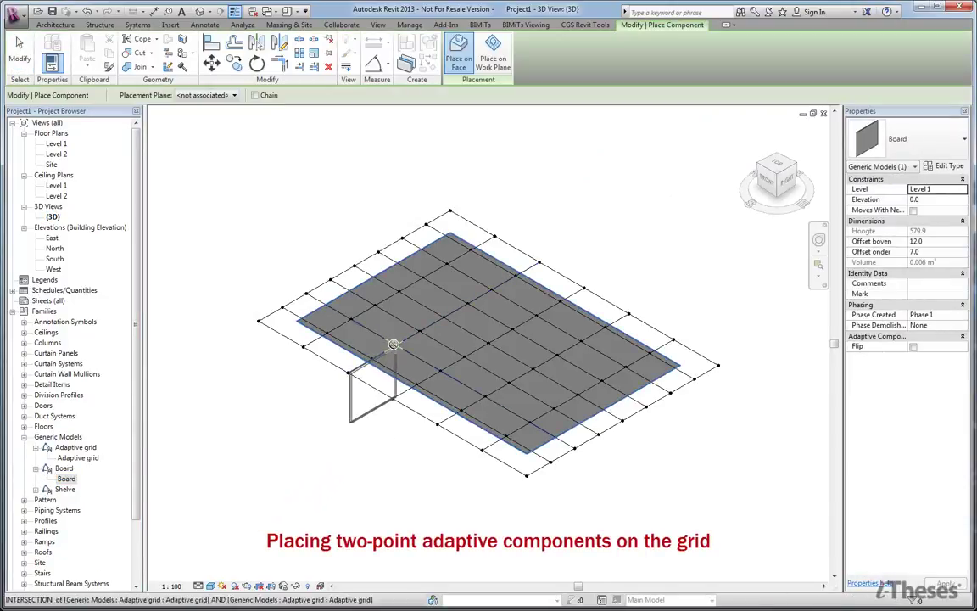
left_click(491, 290)
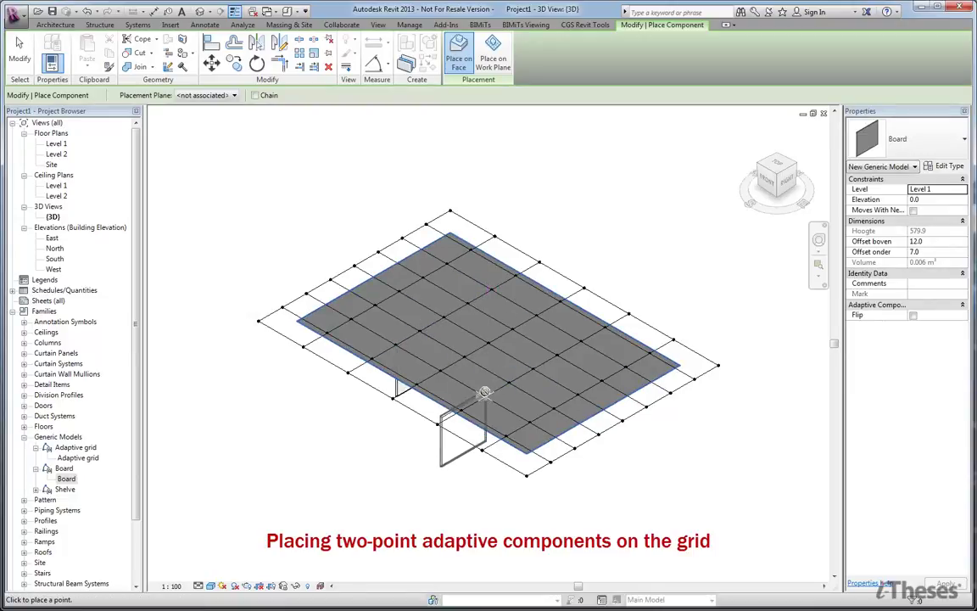
left_click(581, 341)
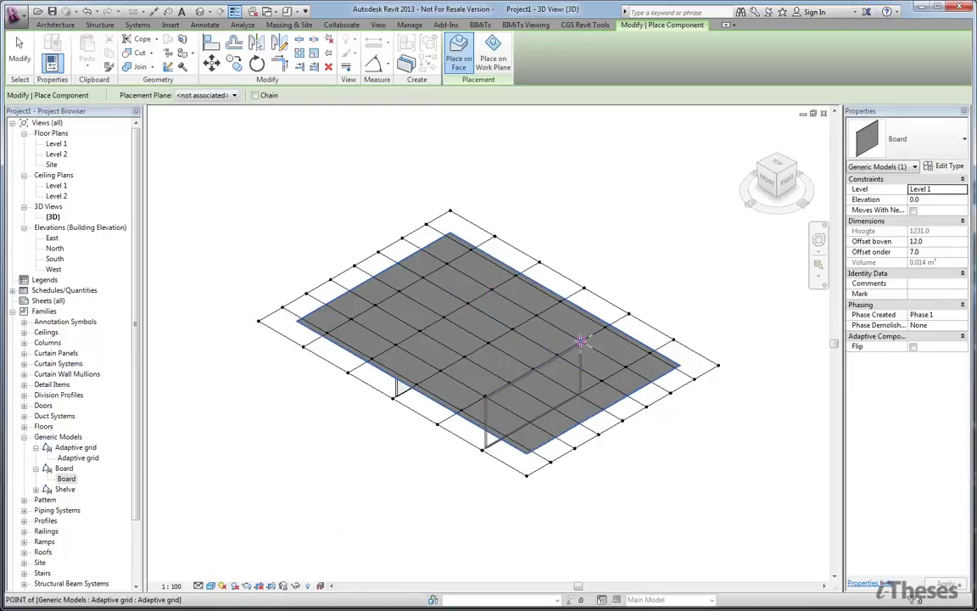
left_click(36, 490)
left_click_drag(67, 500, 285, 460)
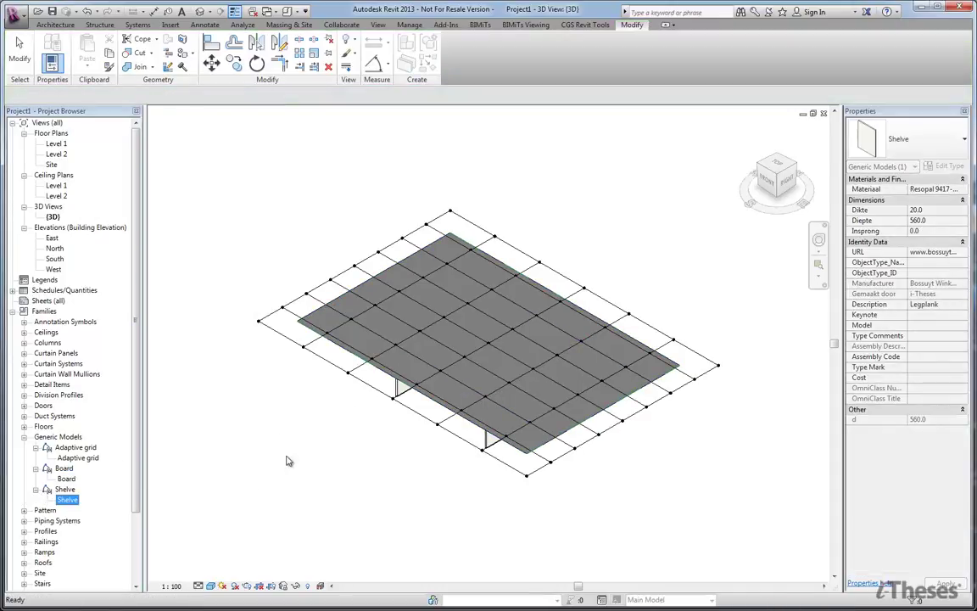
- Place two Shelve boards between grid nodes, orbiting to check them from below
left_click(419, 330)
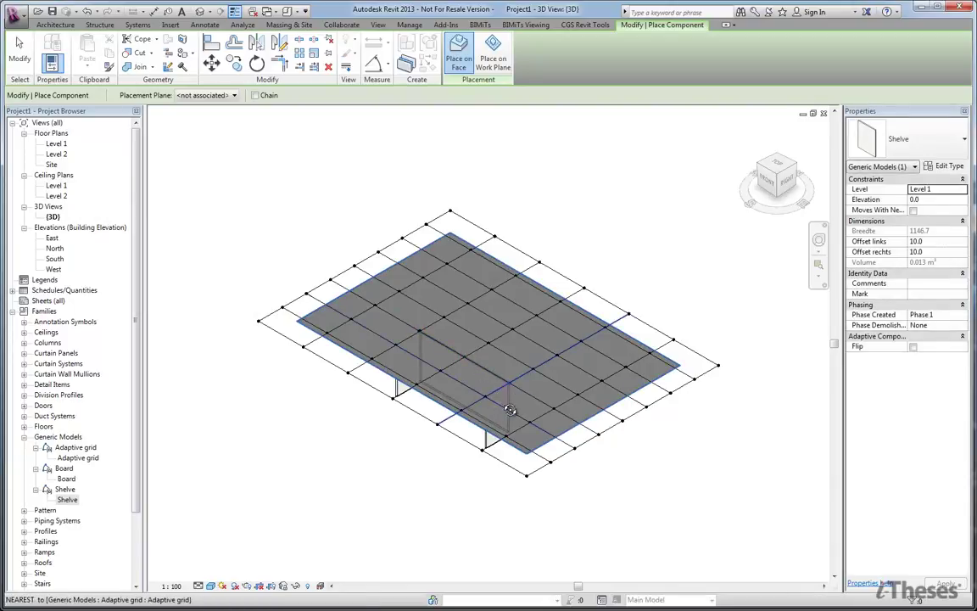
left_click(510, 410)
middle_click_drag(510, 409, 595, 180, "shift")
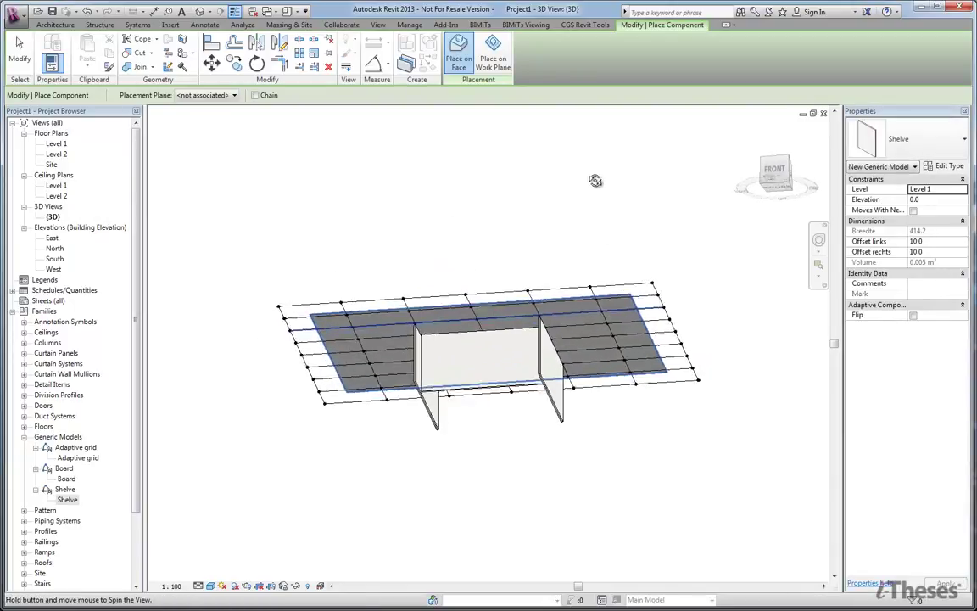
middle_click_drag(596, 180, 494, 434, "shift")
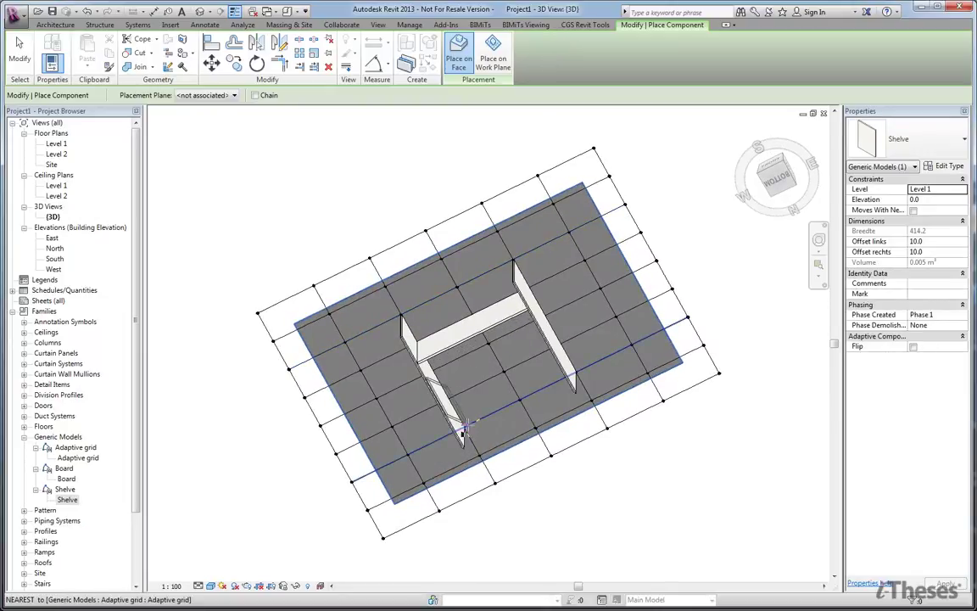
left_click(462, 435)
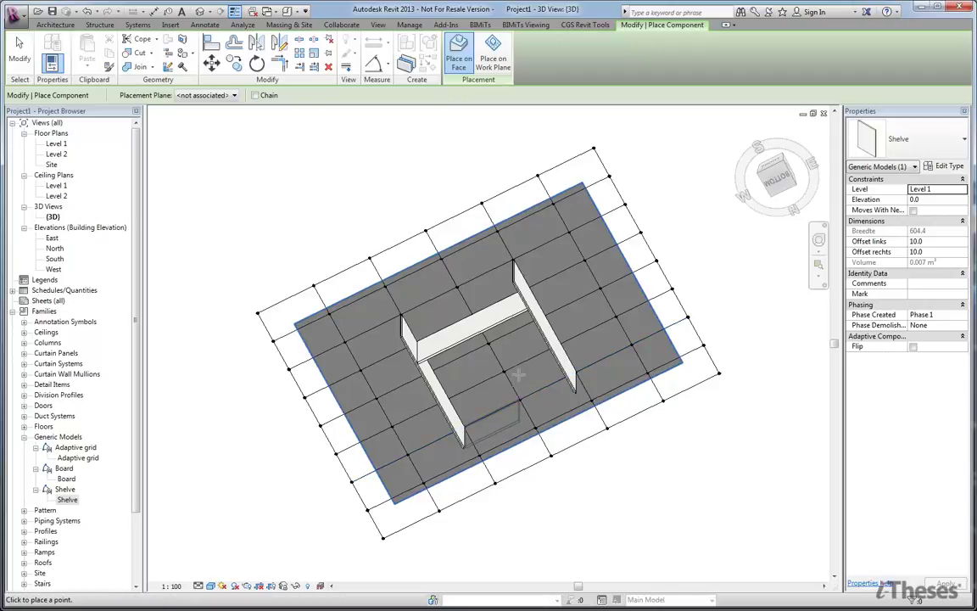
left_click(616, 317)
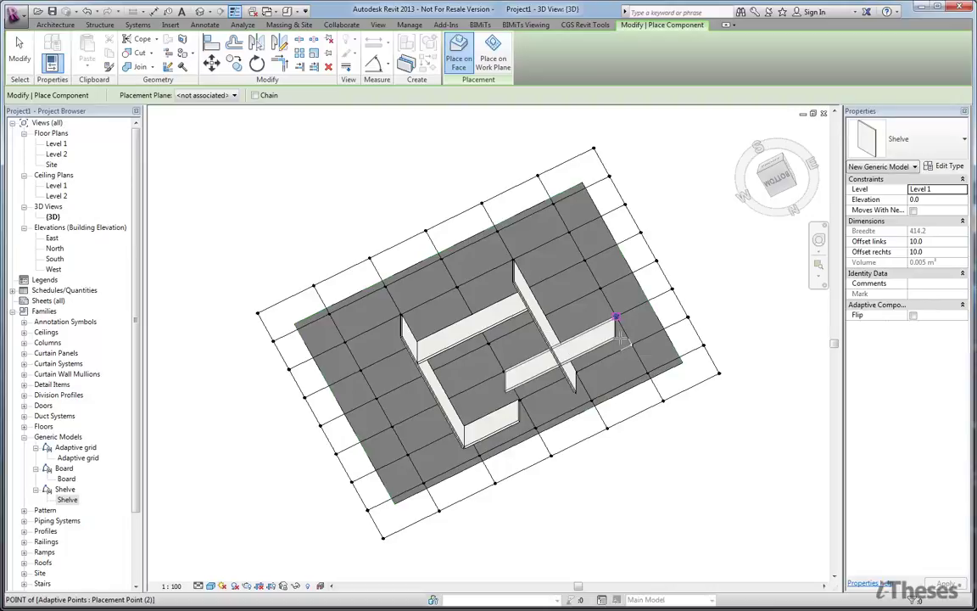
key("Escape")
key("Escape")
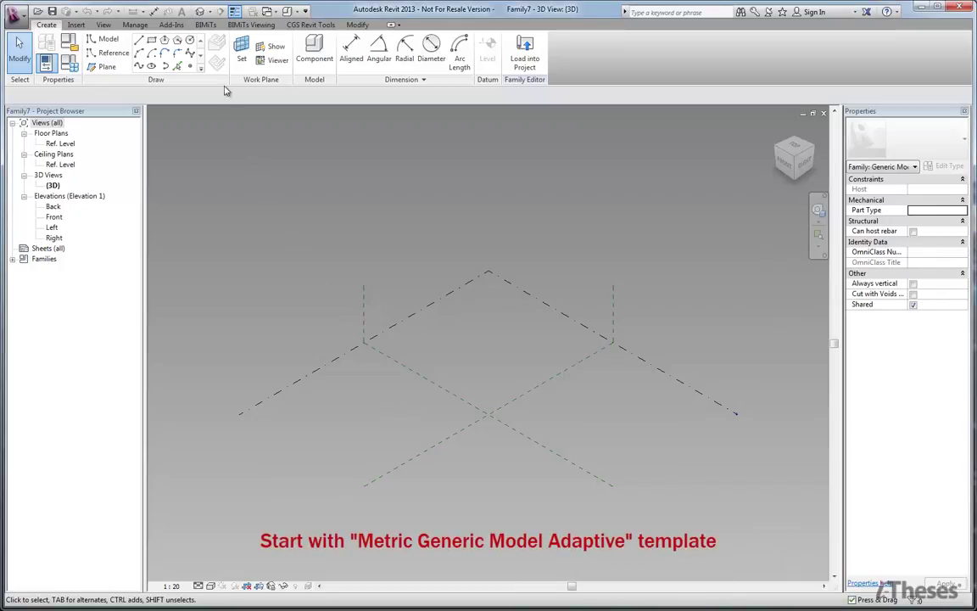
- Place four reference points near the reference level's centre and window-select them
left_click(190, 68)
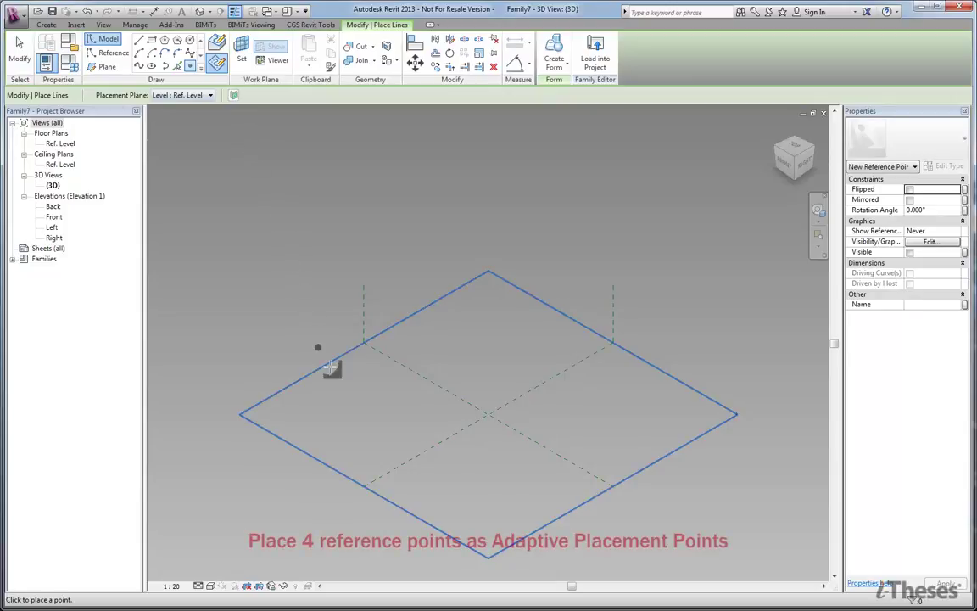
left_click(471, 415)
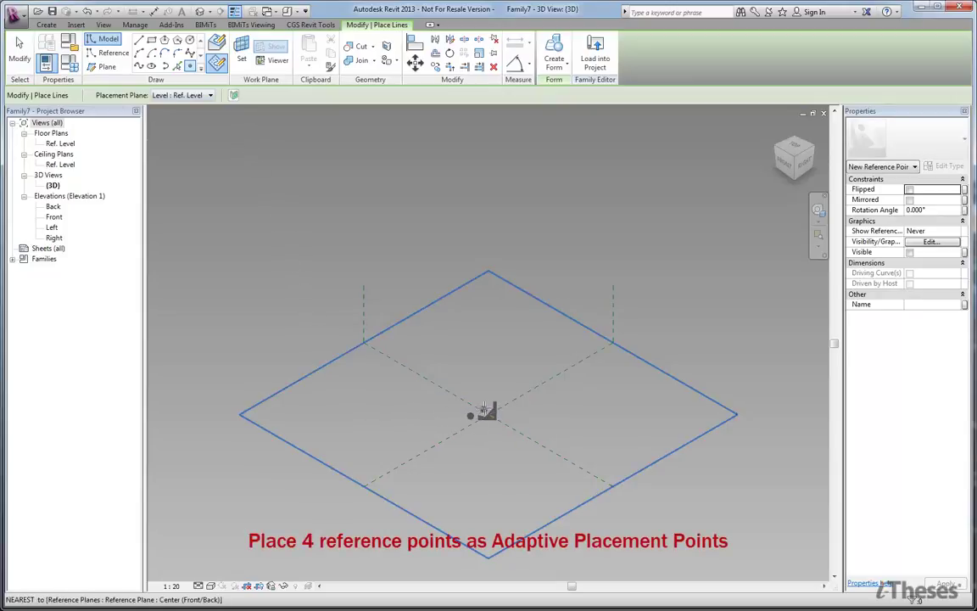
left_click(514, 413)
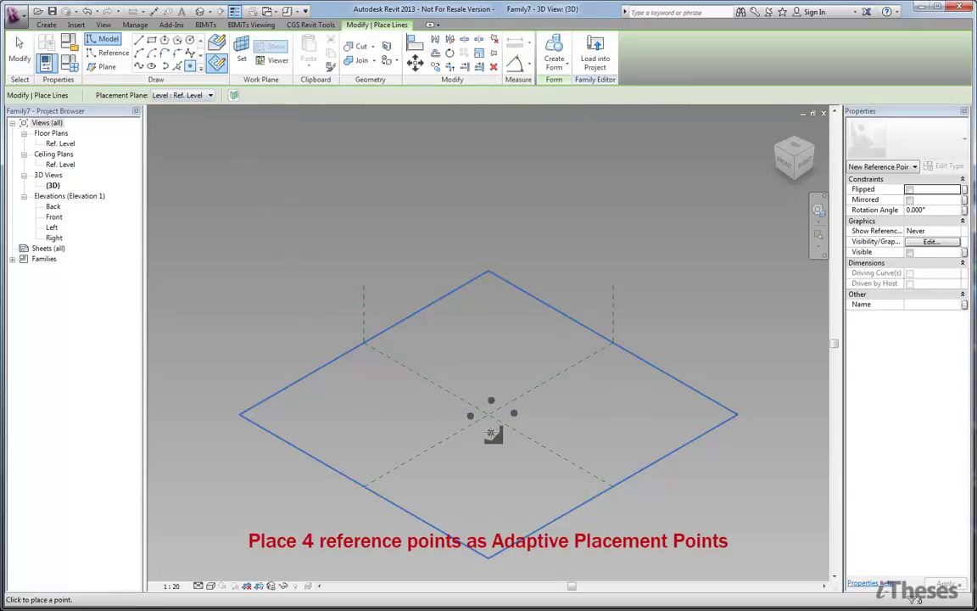
key("Escape")
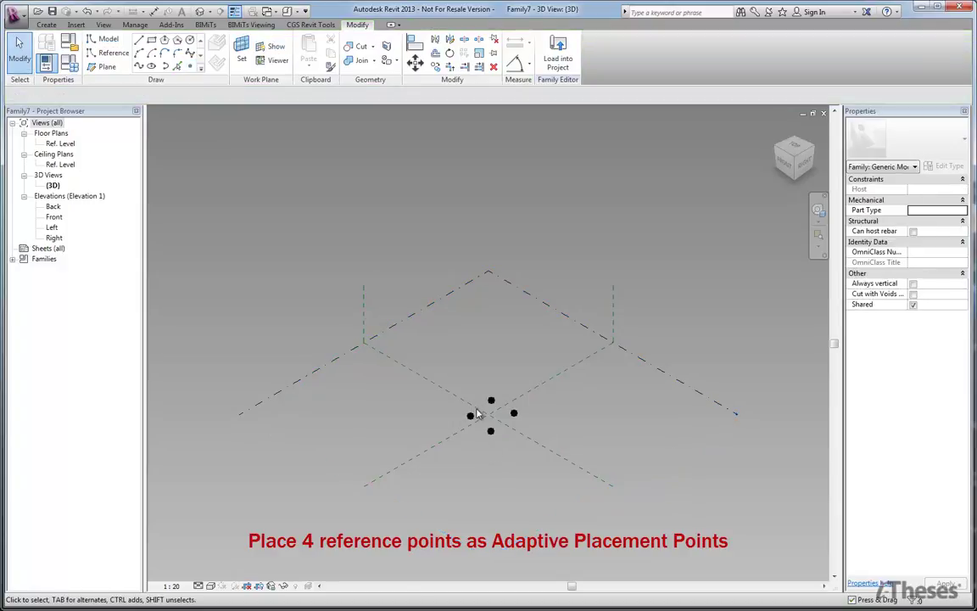
left_click_drag(465, 399, 535, 469)
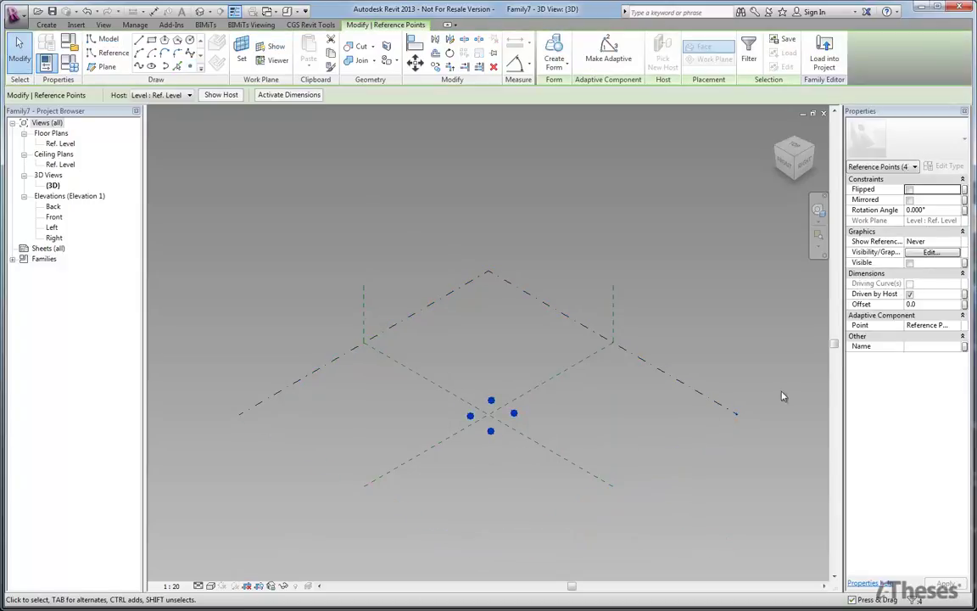
- Make the four points adaptive and renumber one of them to 2 in top view
left_click(956, 327)
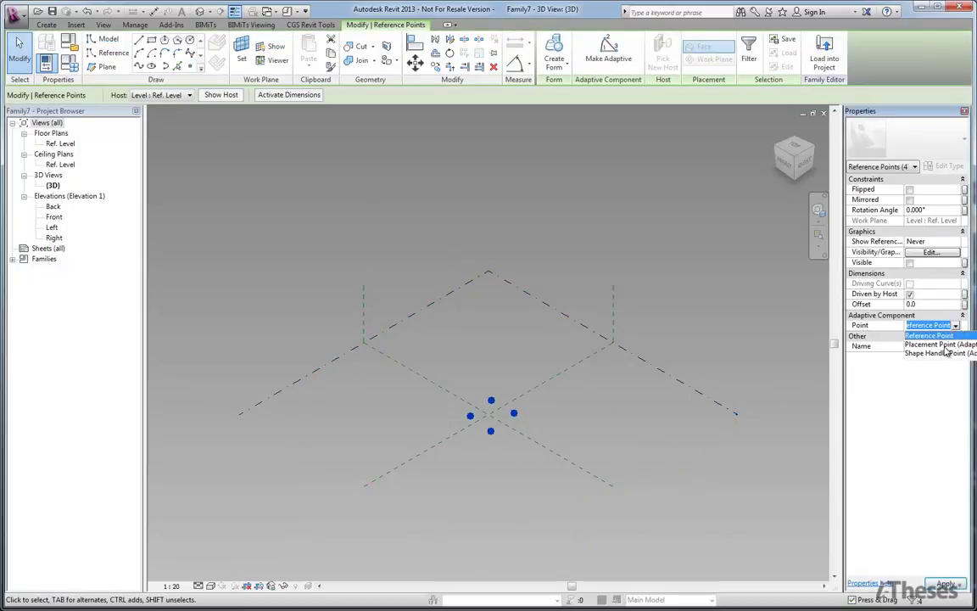
left_click(942, 345)
key("Escape")
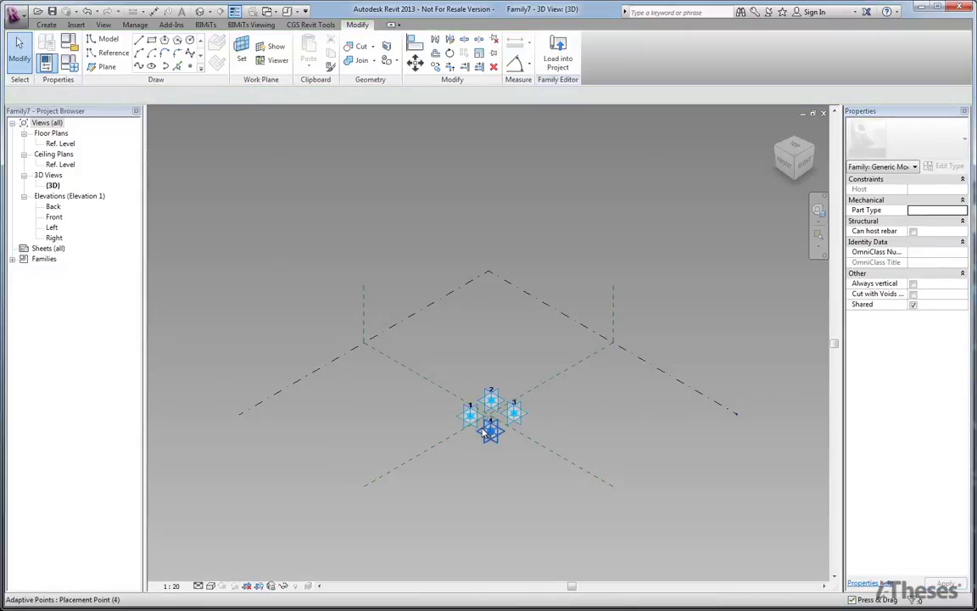
scroll(486, 433, "up", 4)
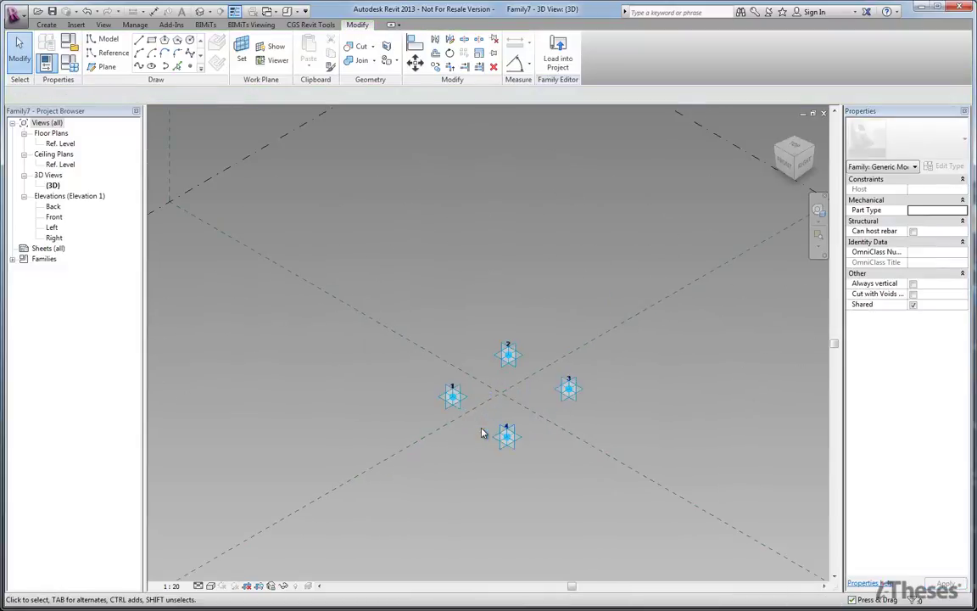
left_click(796, 148)
left_click(531, 371)
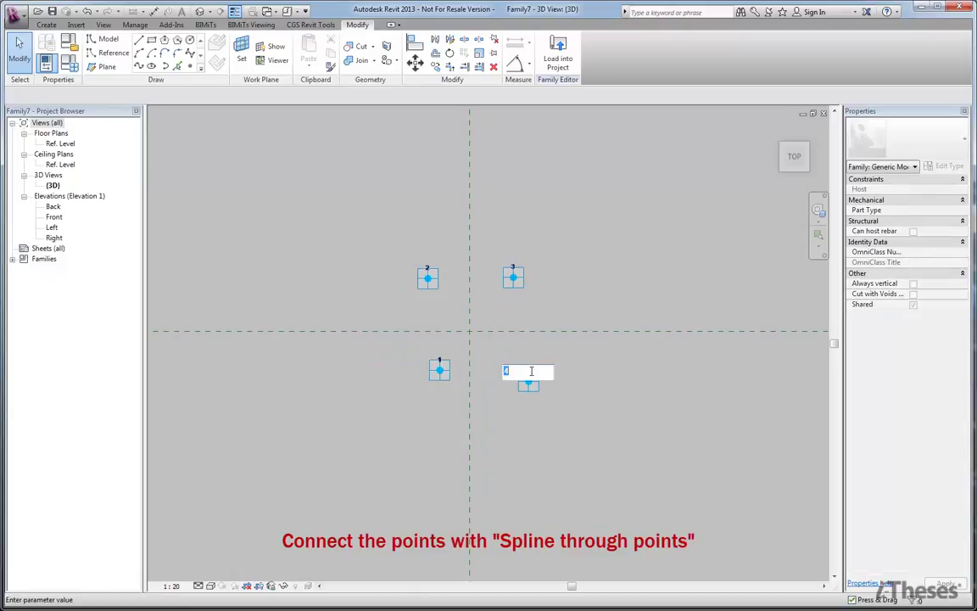
type("2")
key("Return")
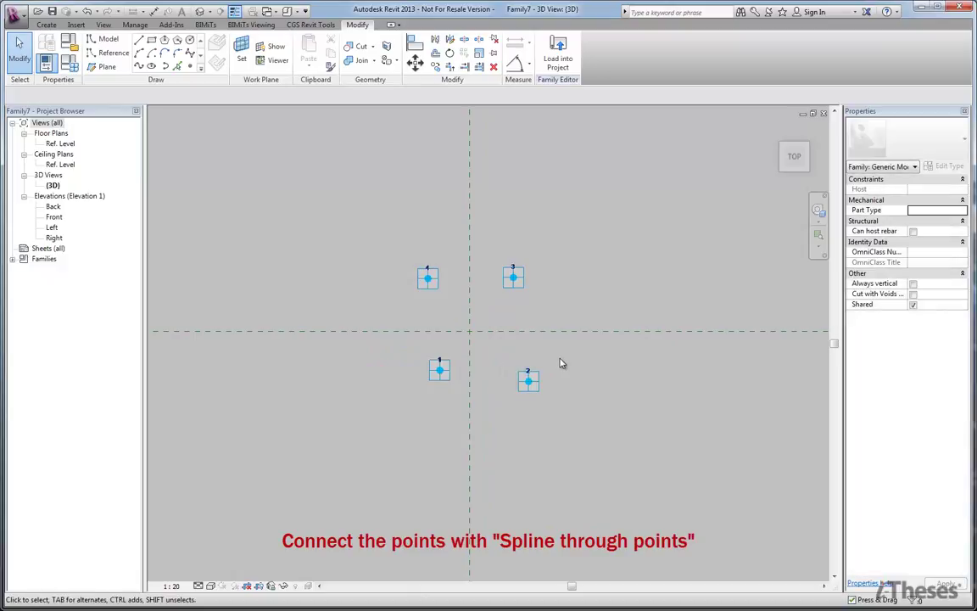
- Connect adaptive points 1-2, 2-3 and 3-4 with splines through points
left_click(528, 381, "ctrl")
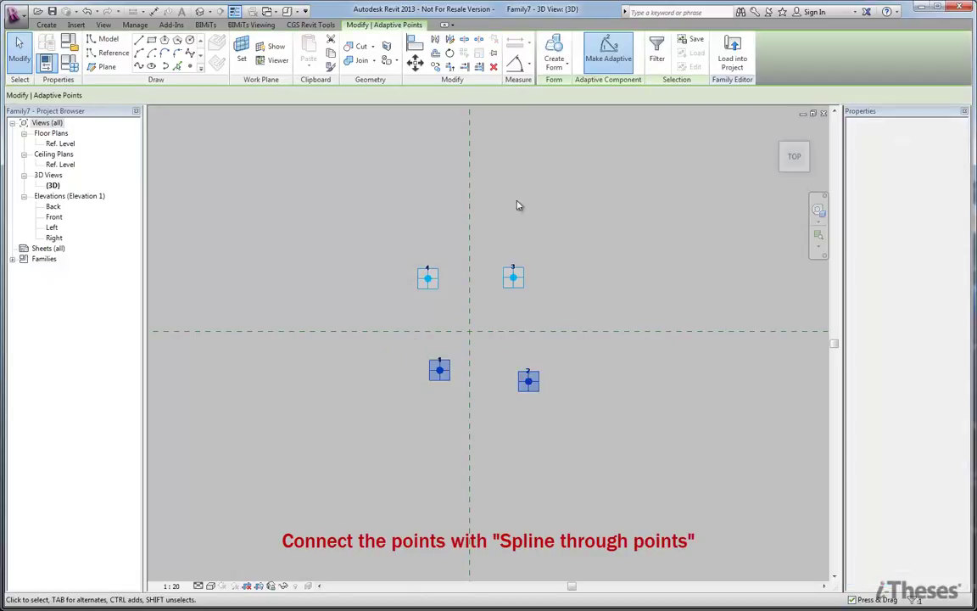
left_click(142, 68)
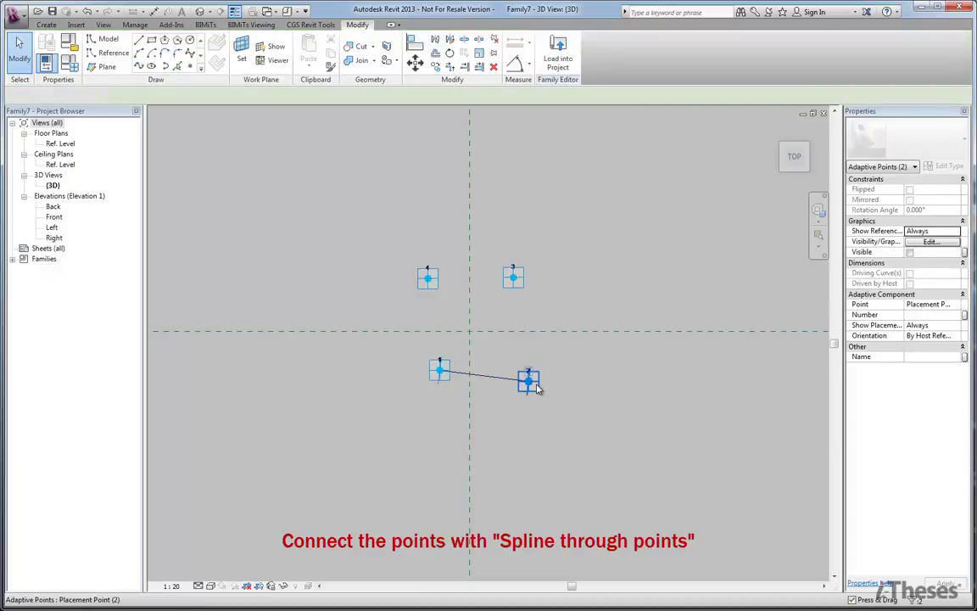
left_click(527, 383)
left_click(121, 56)
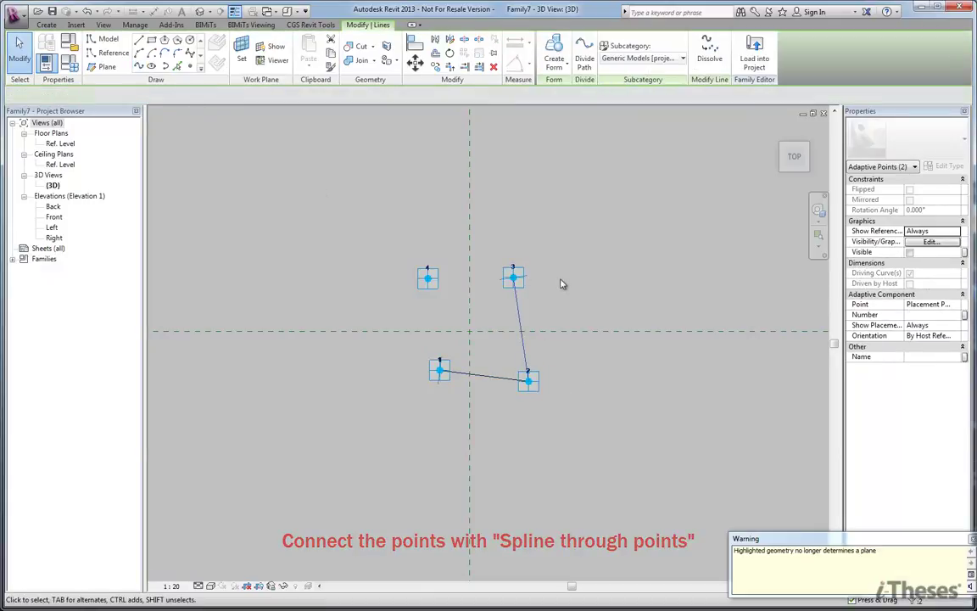
left_click(514, 278)
left_click(428, 278, "ctrl")
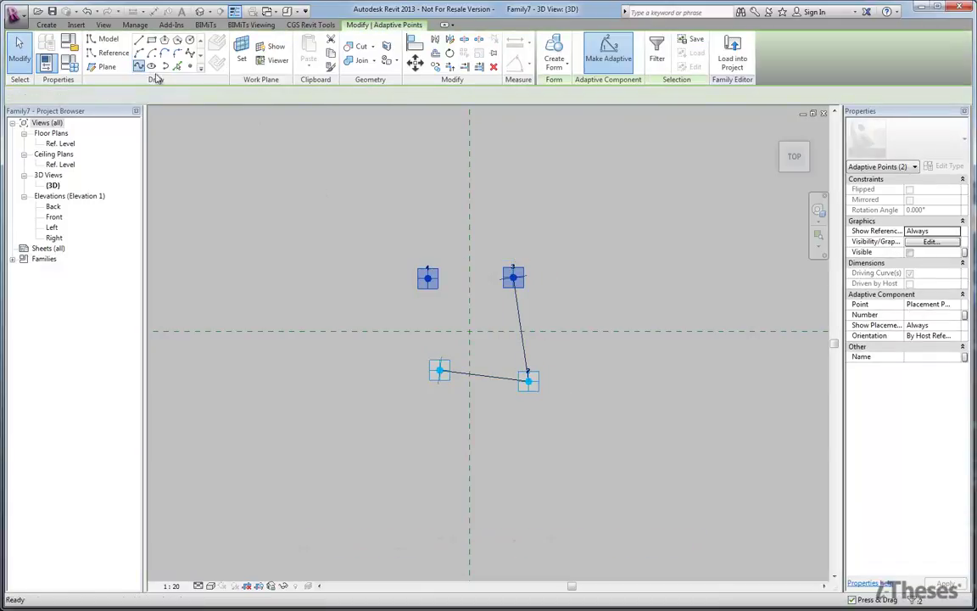
left_click(142, 68)
- Close the loop with a spline from point 4 to 1 and make the lines reference lines
left_click(449, 305)
left_click(429, 277)
left_click(439, 370, "ctrl")
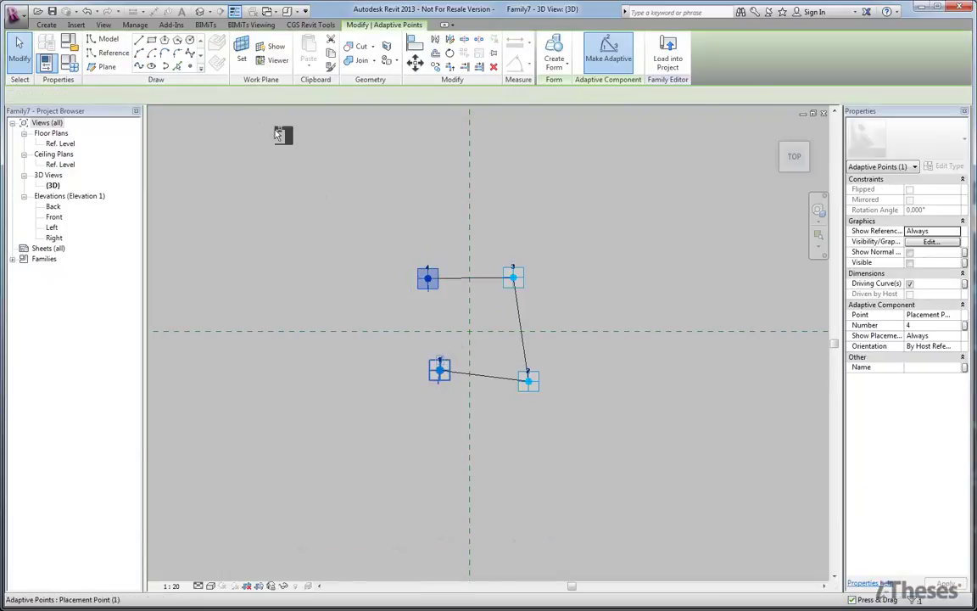
left_click(142, 68)
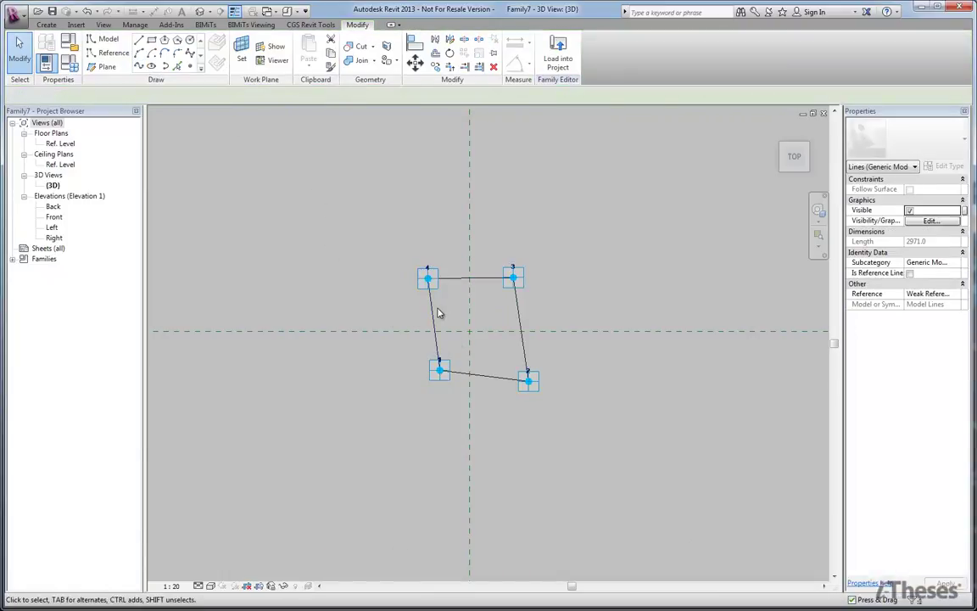
left_click(448, 304)
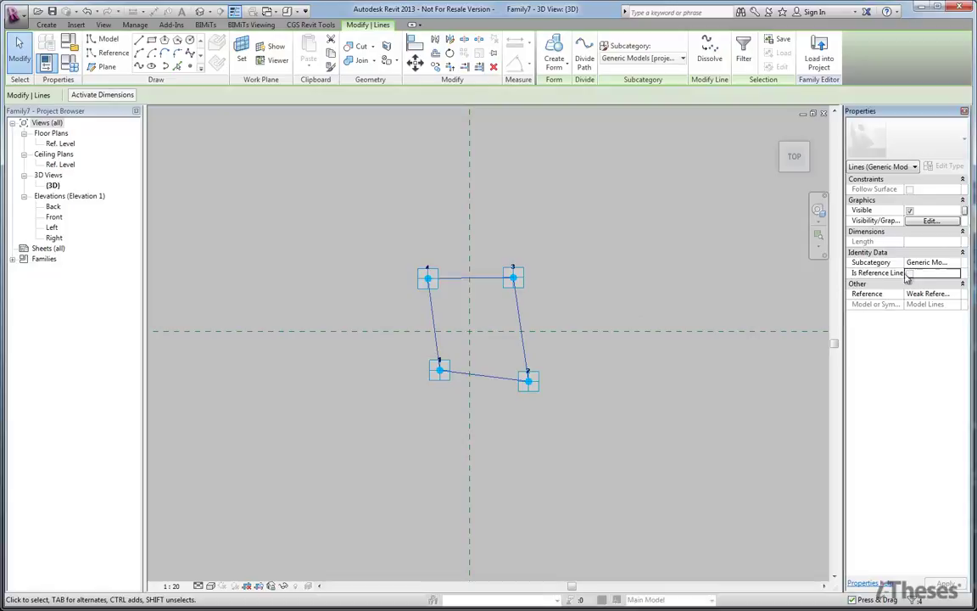
left_click(910, 270)
left_click(555, 310)
- Create a flat surface from the four reference lines and orbit to view it at an angle
left_click_drag(390, 248, 560, 399)
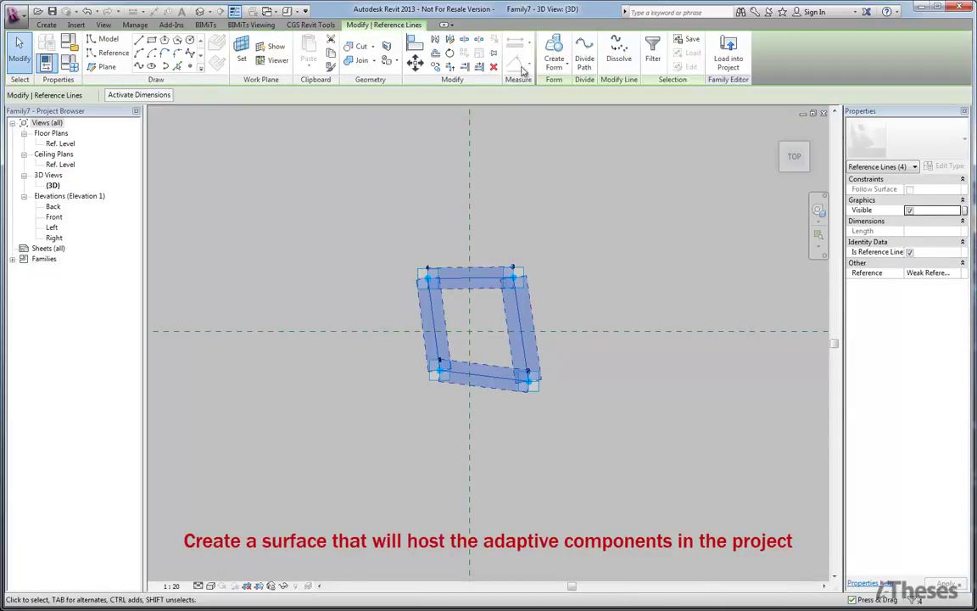
left_click(552, 47)
left_click(513, 403)
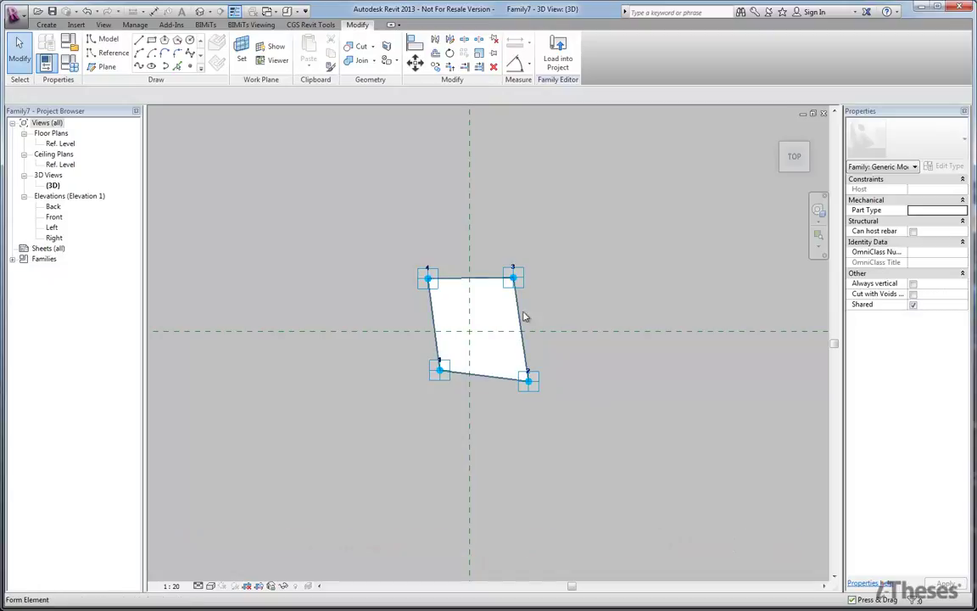
mouse_move(665, 290)
middle_mouse_down("shift")
mouse_move(589, 234)
mouse_move(545, 154)
middle_mouse_up("shift")
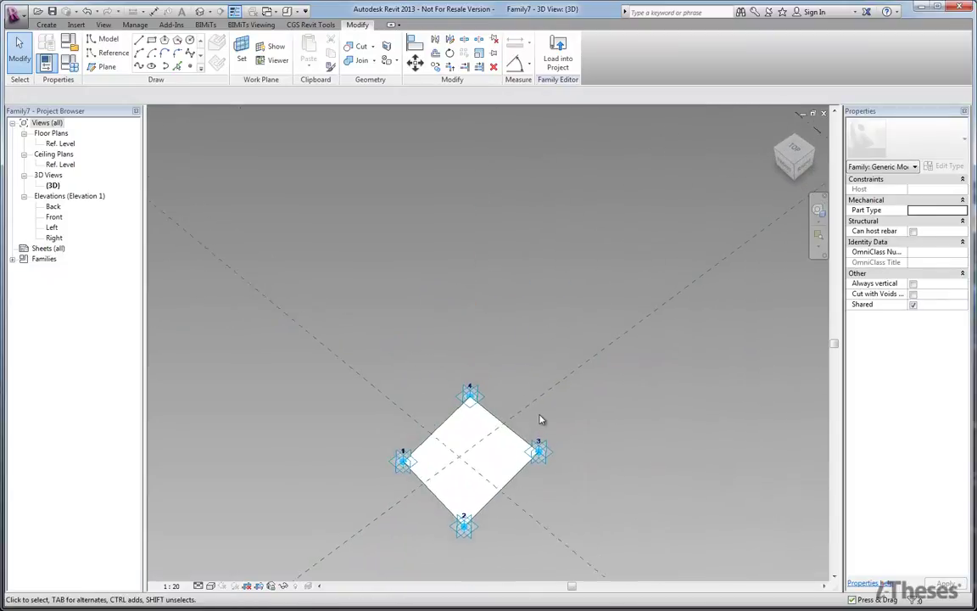
scroll(556, 222, "up", 3)
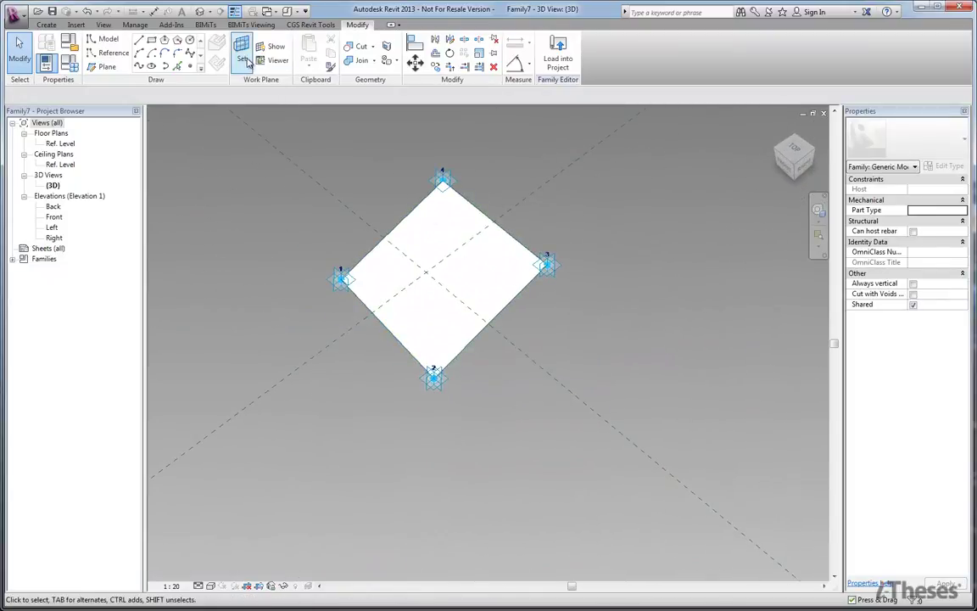
left_click_drag(238, 140, 226, 251)
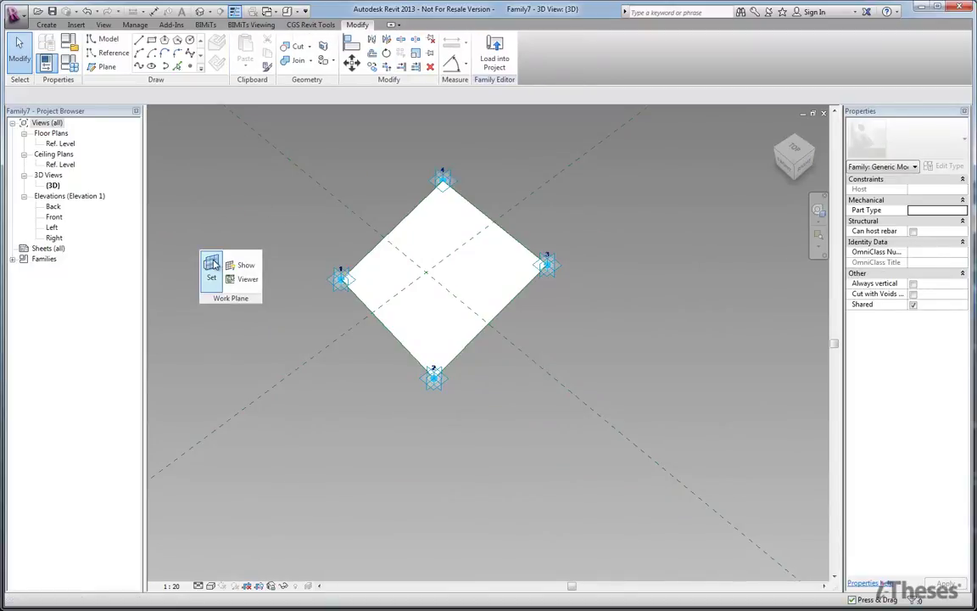
- Place reference points on the reference lines' planes beyond the surface's edges
key("p")
key("t")
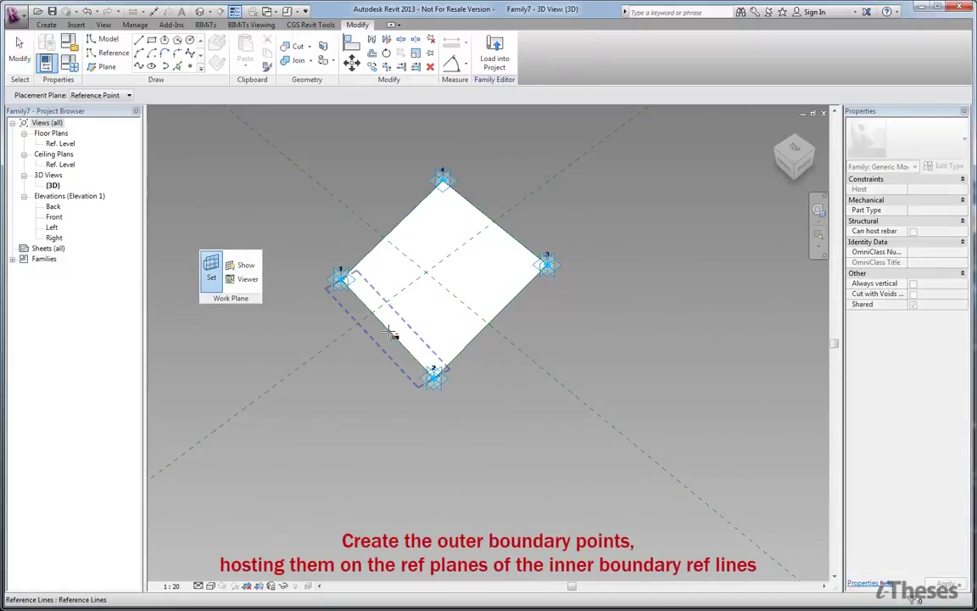
key("Escape")
key("Escape")
left_click(190, 67)
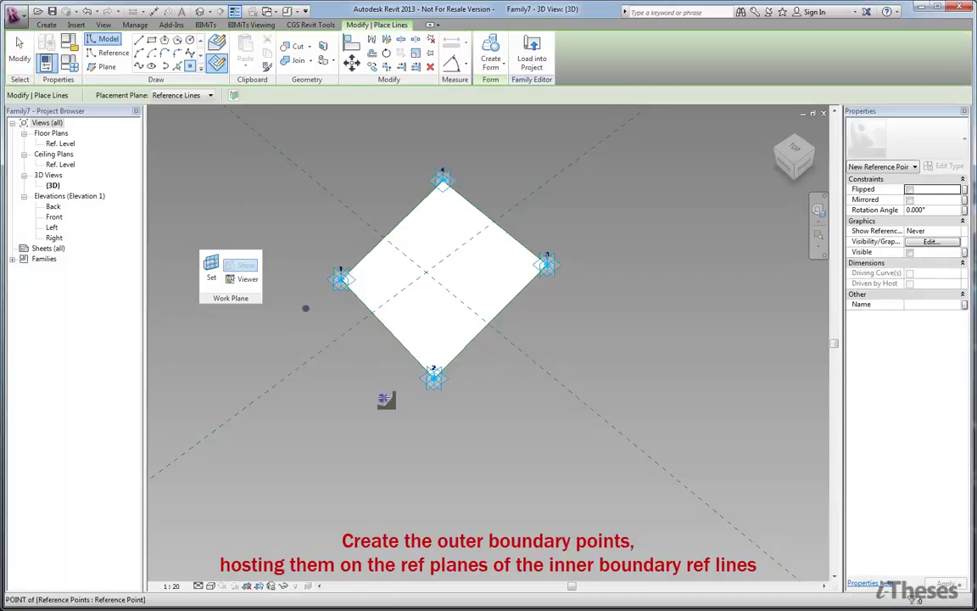
left_click(383, 398)
key("Escape")
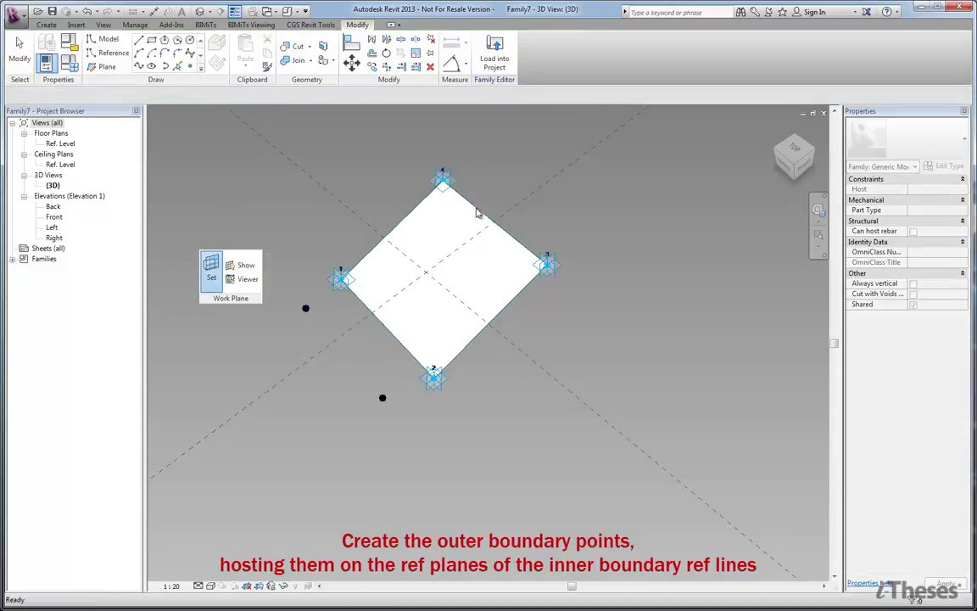
key("Return")
left_click(480, 145)
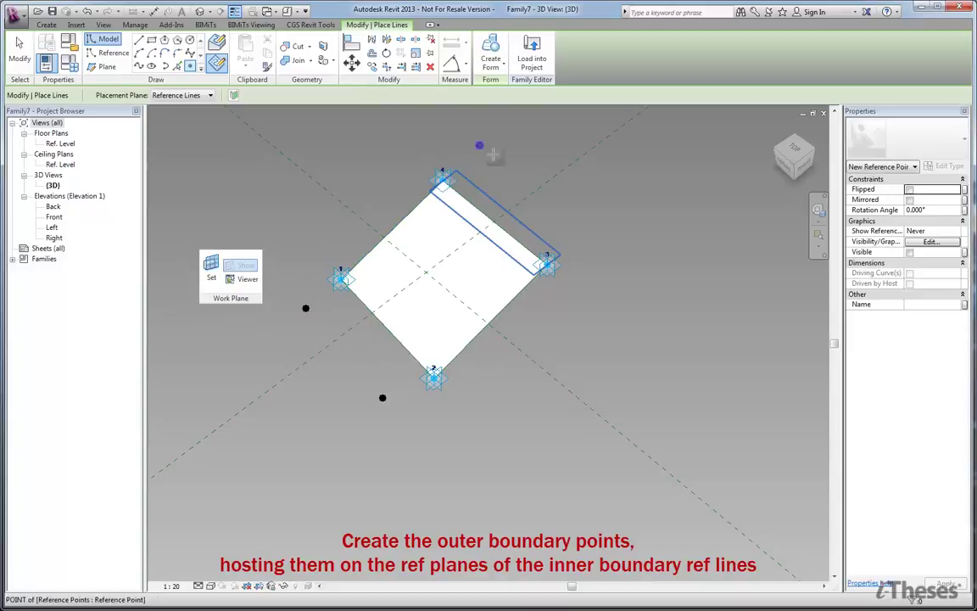
left_click(609, 245)
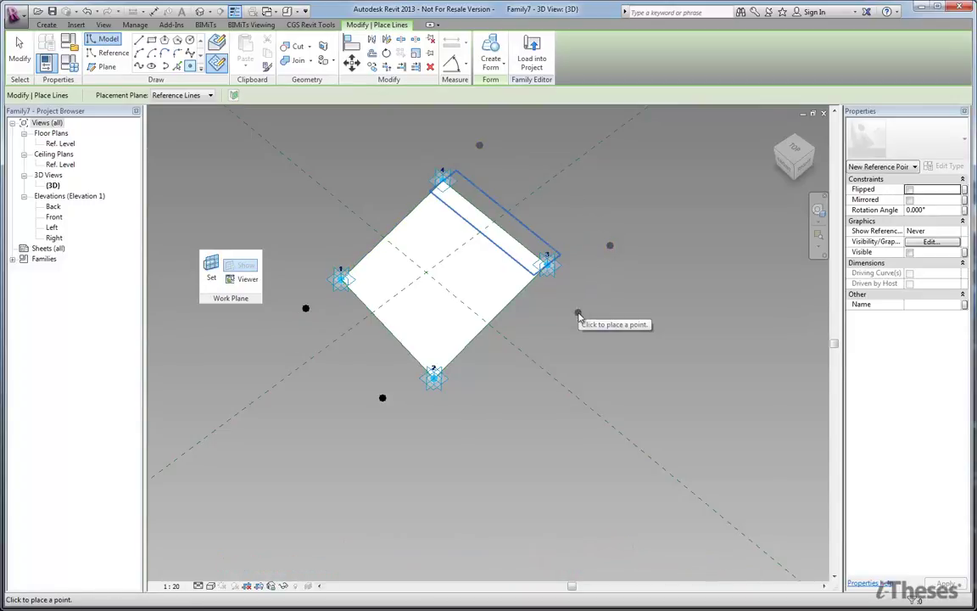
key("Escape")
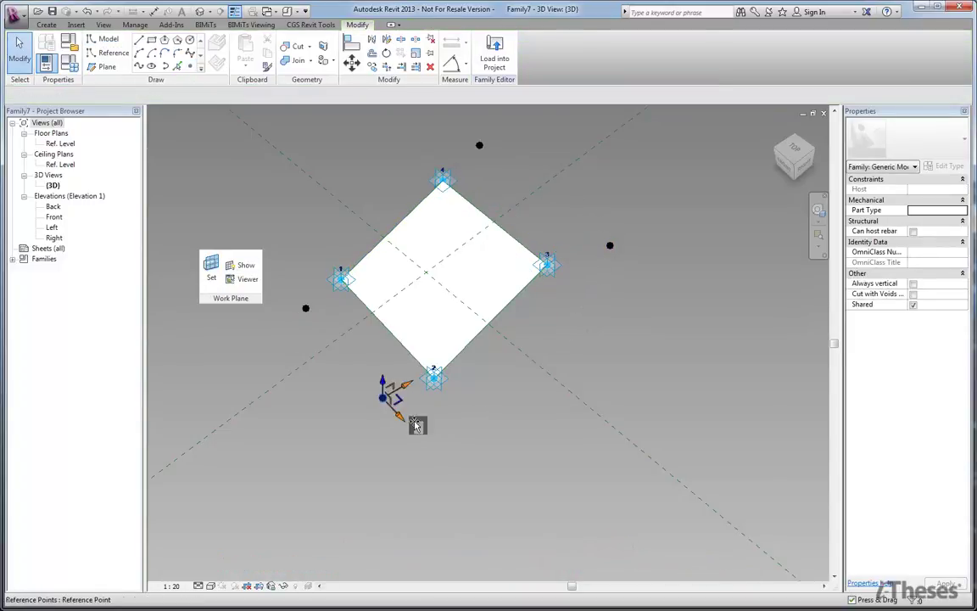
- Move the right outer reference point further out and recentre the view
left_click(416, 425)
left_click(305, 308)
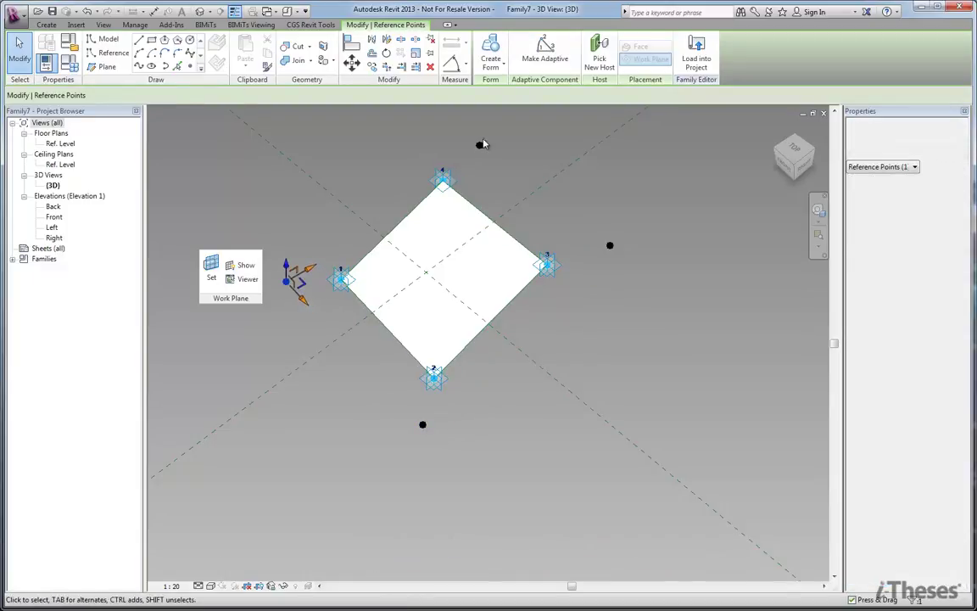
key("Escape")
left_click(443, 142)
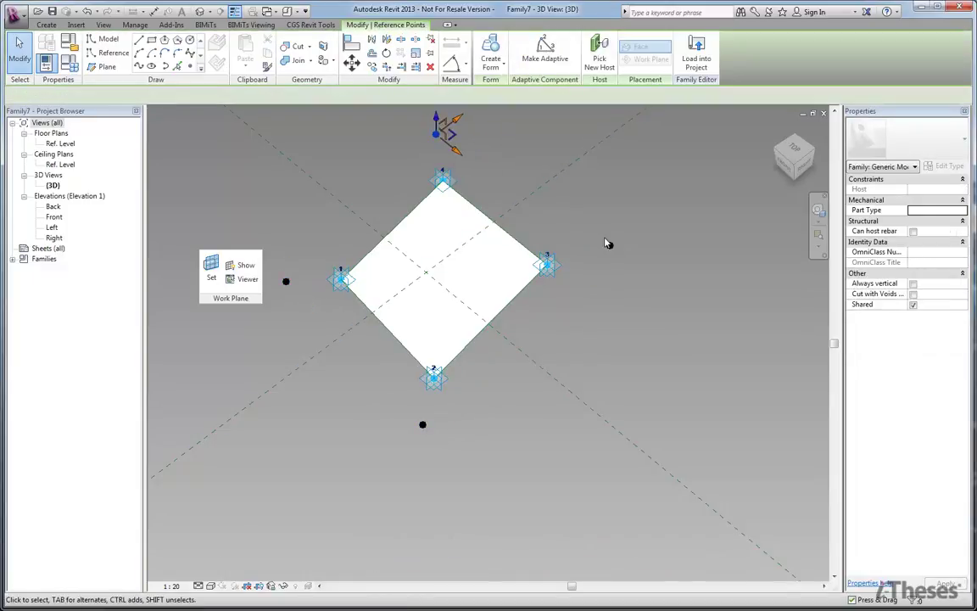
left_click_drag(609, 245, 632, 256)
key("Escape")
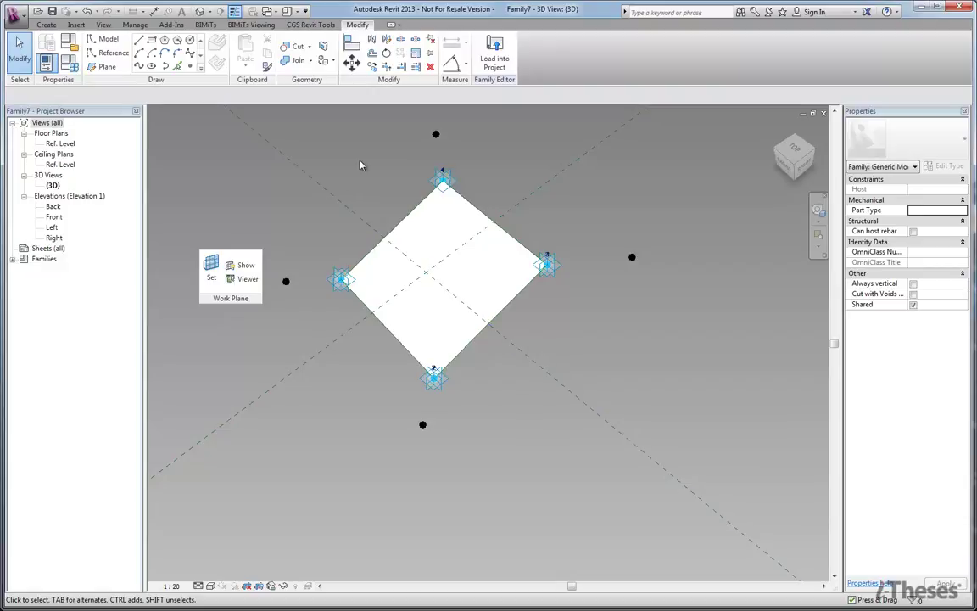
middle_click_drag(382, 158, 396, 217)
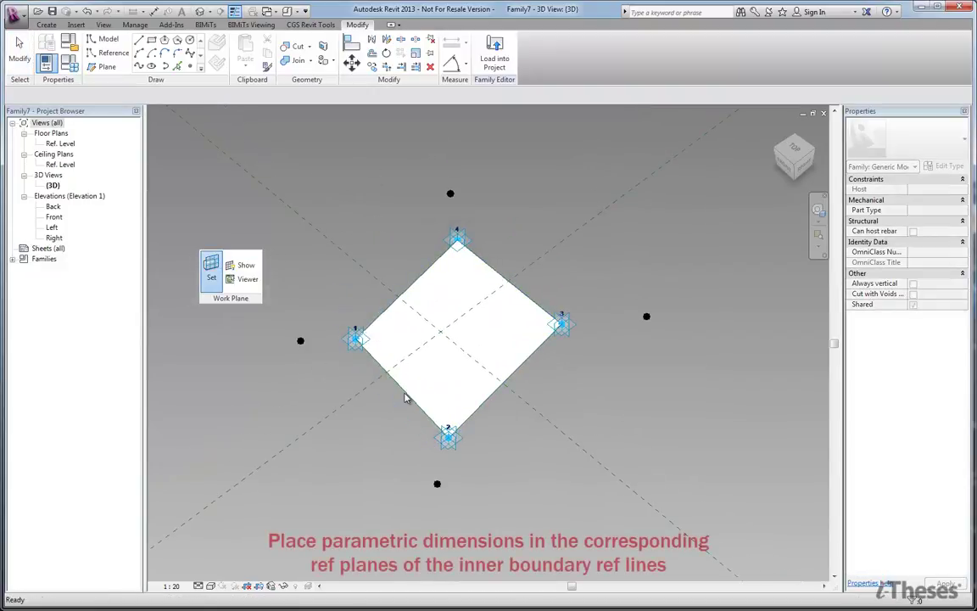
- Add aligned dimensions from the surface corners to the top and right outer points
left_click(423, 169)
left_click(465, 67)
left_click(488, 88)
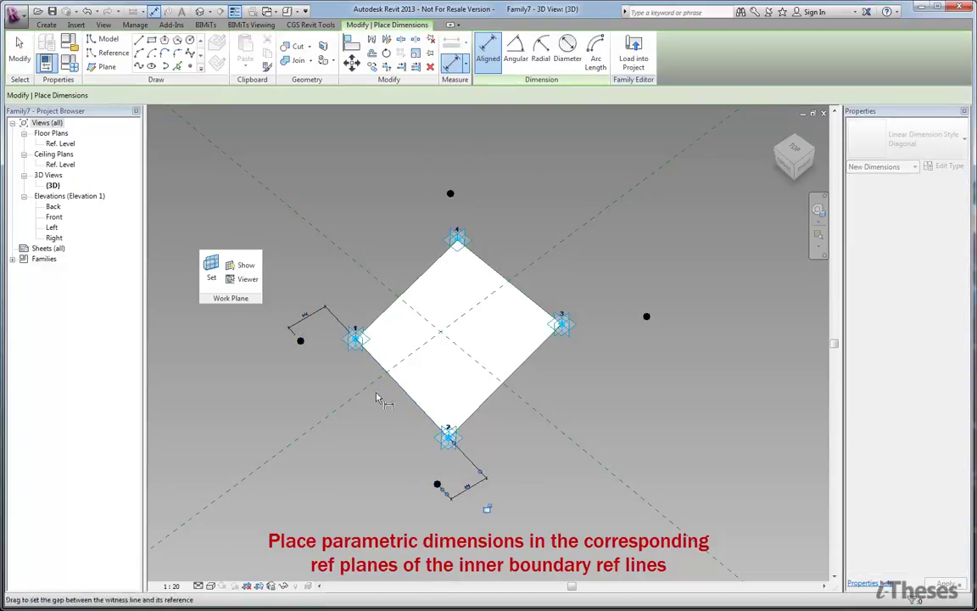
key("Escape")
key("Escape")
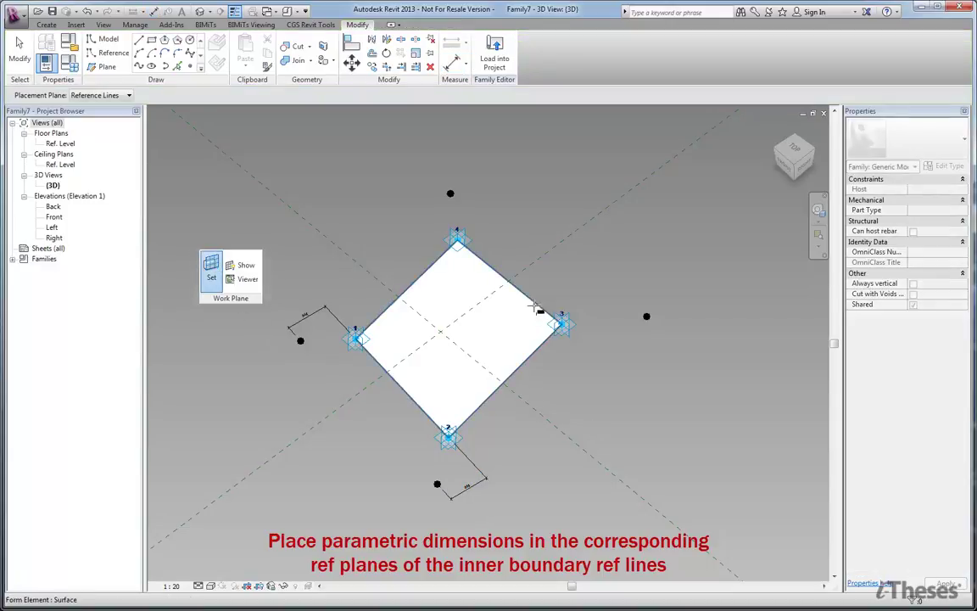
left_click(454, 61)
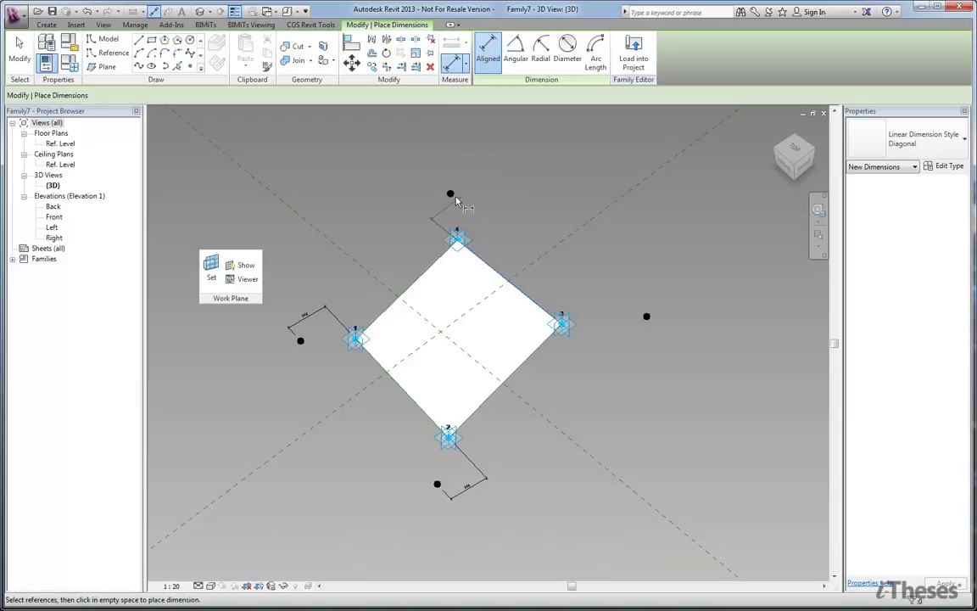
left_click(455, 201)
left_click(646, 318)
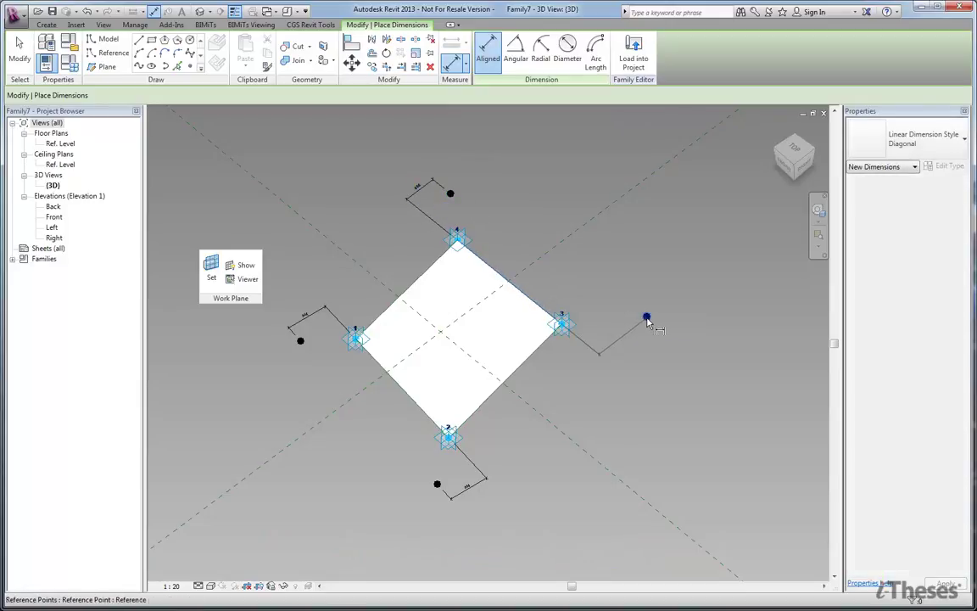
left_click(653, 356)
left_click(211, 270)
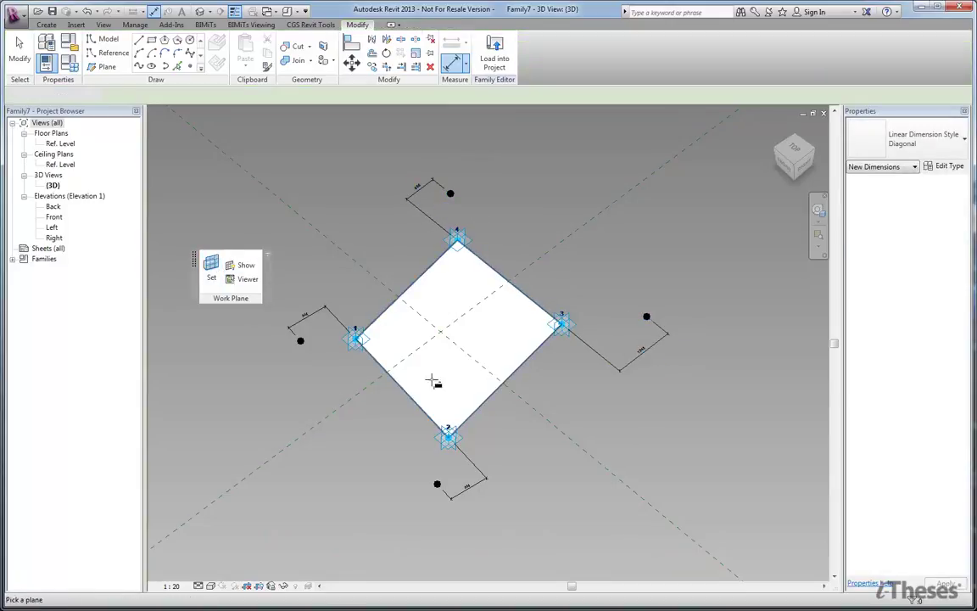
left_click(433, 382)
- Add another aligned dimension to the right outer point
key("d")
key("i")
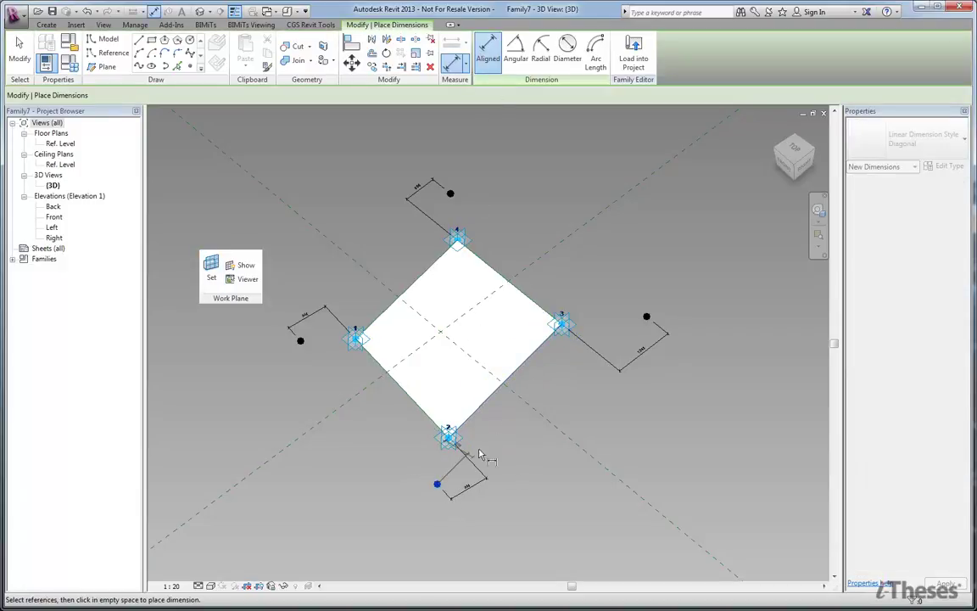
left_click(644, 320)
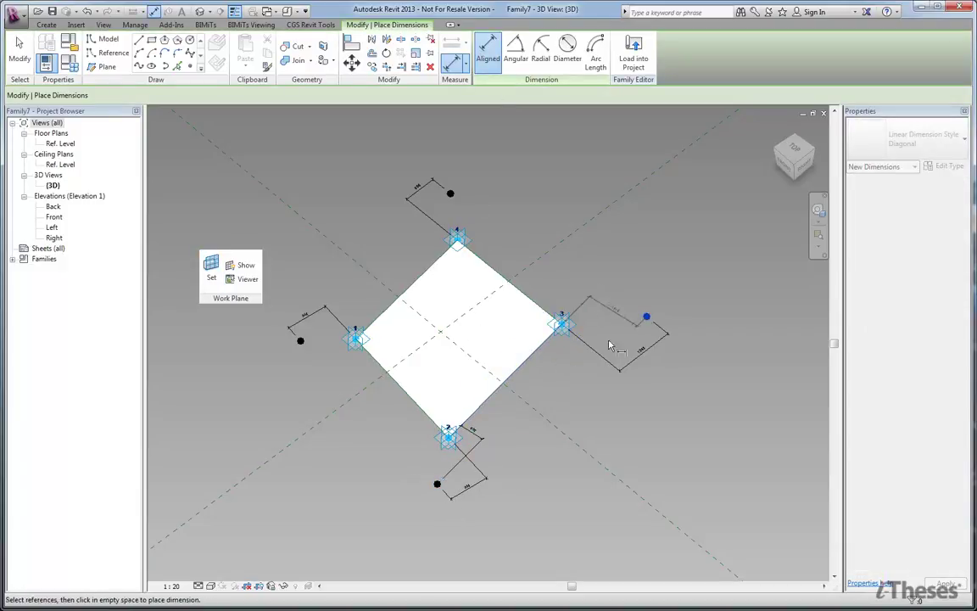
left_click(560, 379)
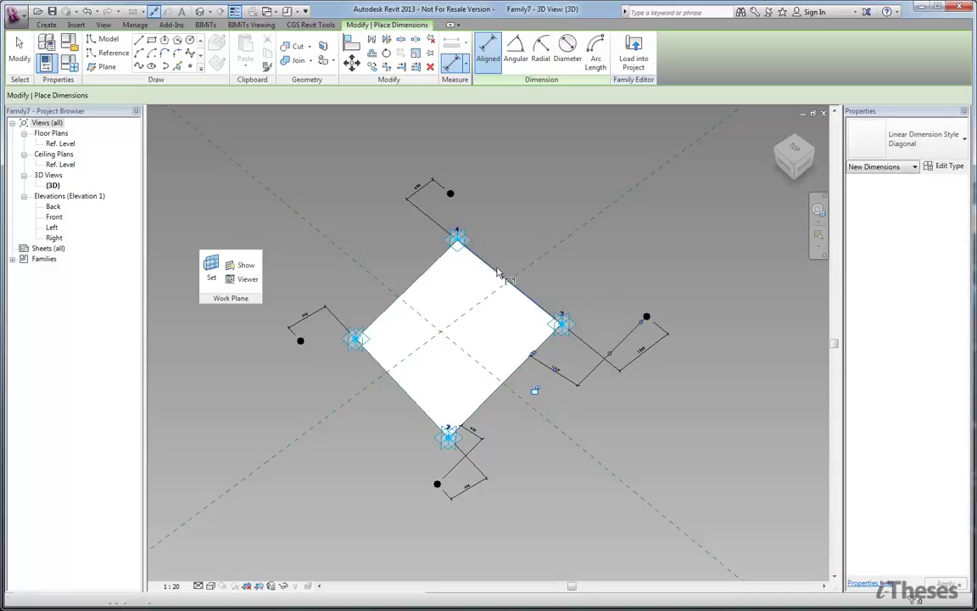
key("Escape")
key("Escape")
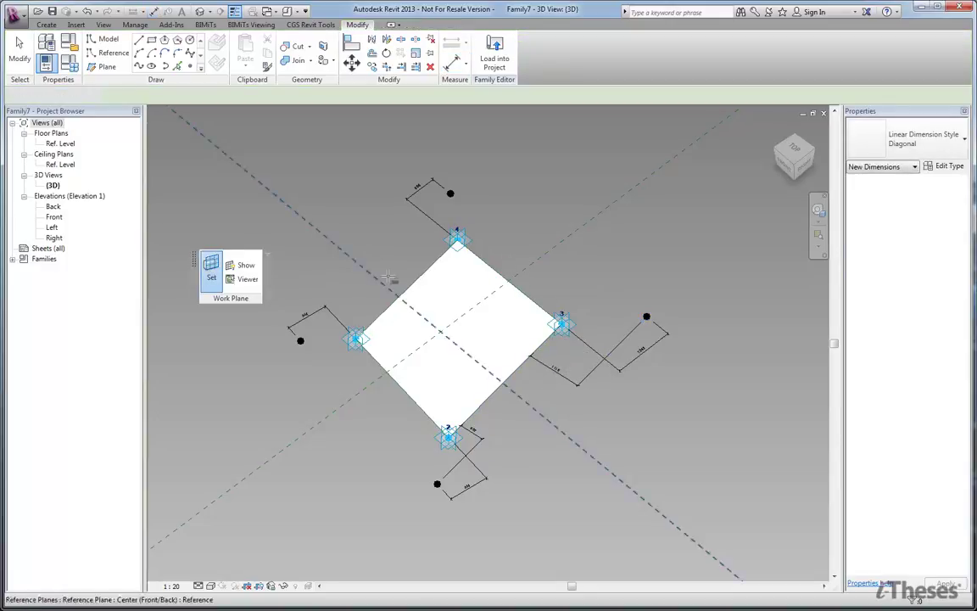
- Dimension the left outer point and the top point with aligned dimensions
key("d")
key("i")
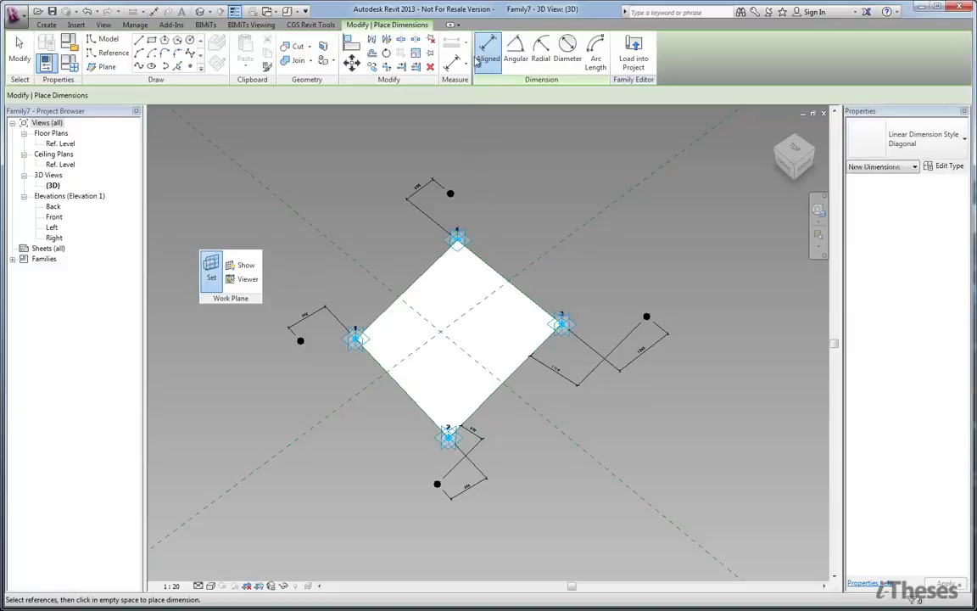
left_click(302, 341)
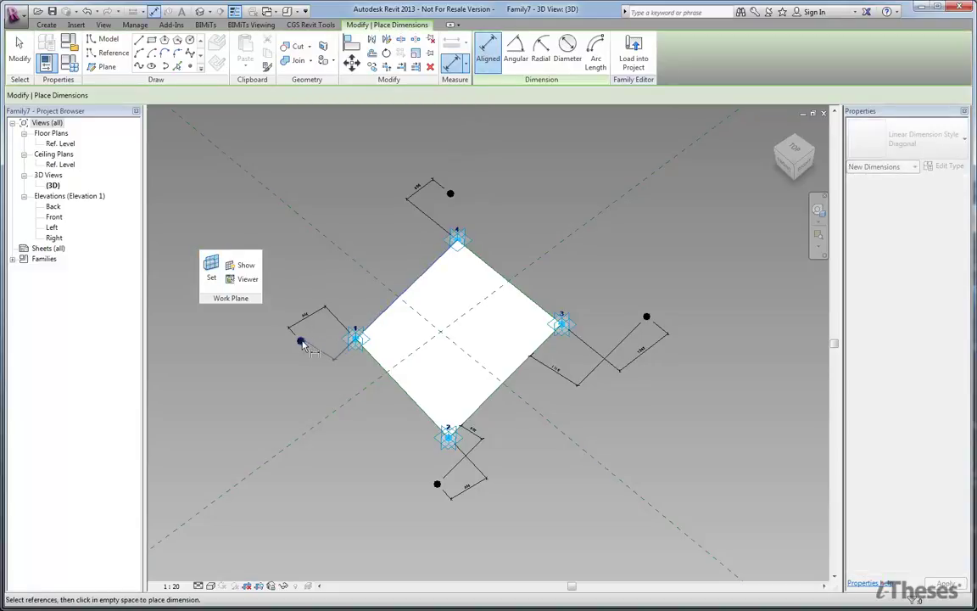
left_click(343, 312)
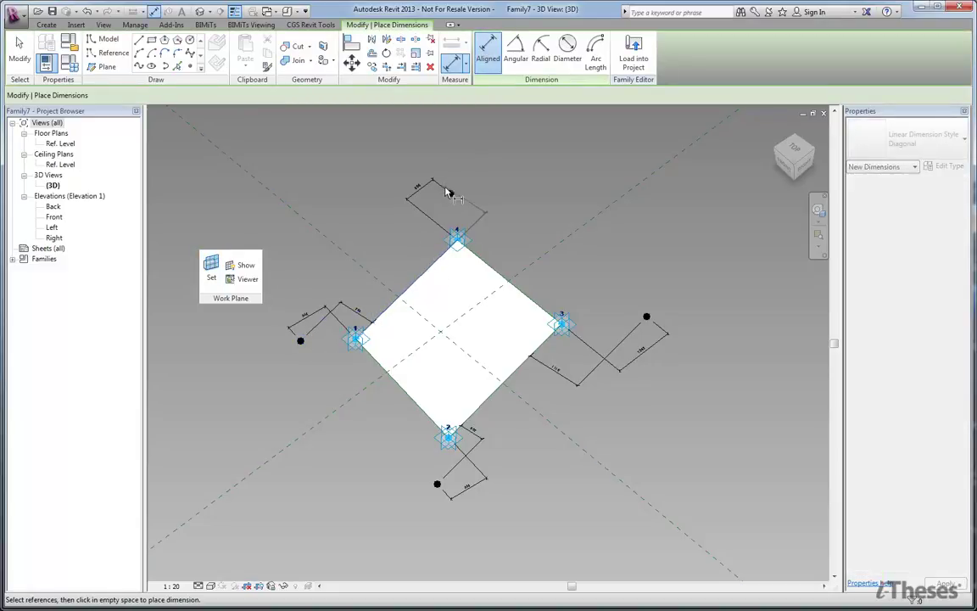
left_click(432, 249)
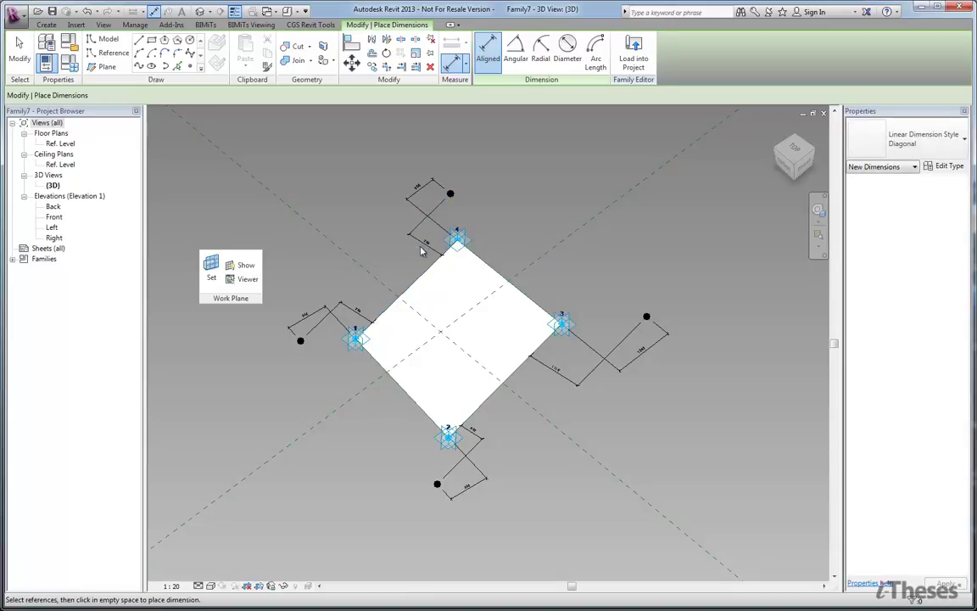
key("Escape")
key("Escape")
- In Family Types, add Length parameters 'Offset Vertical' and 'Offset horizontal'
left_click(70, 68)
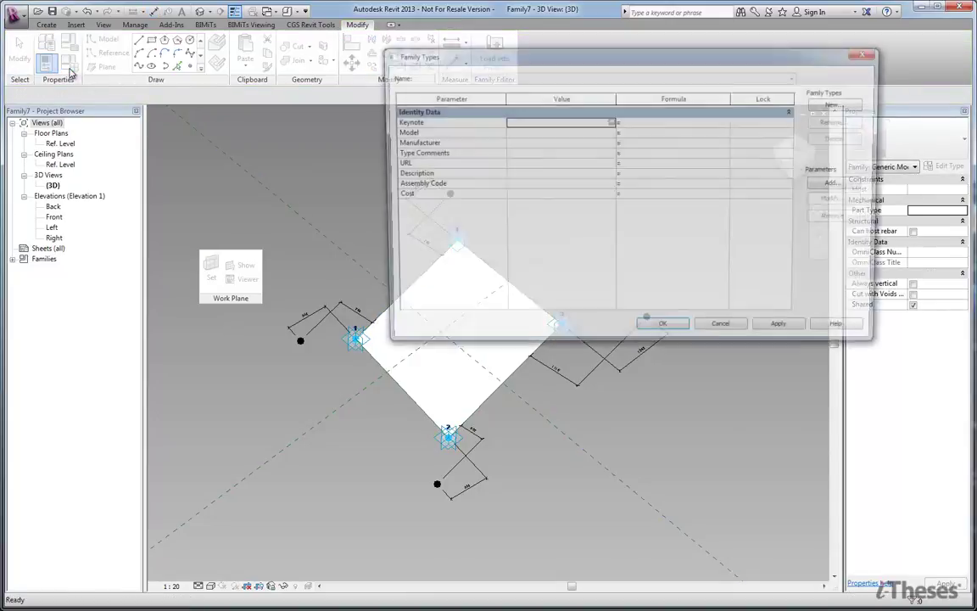
left_click(834, 184)
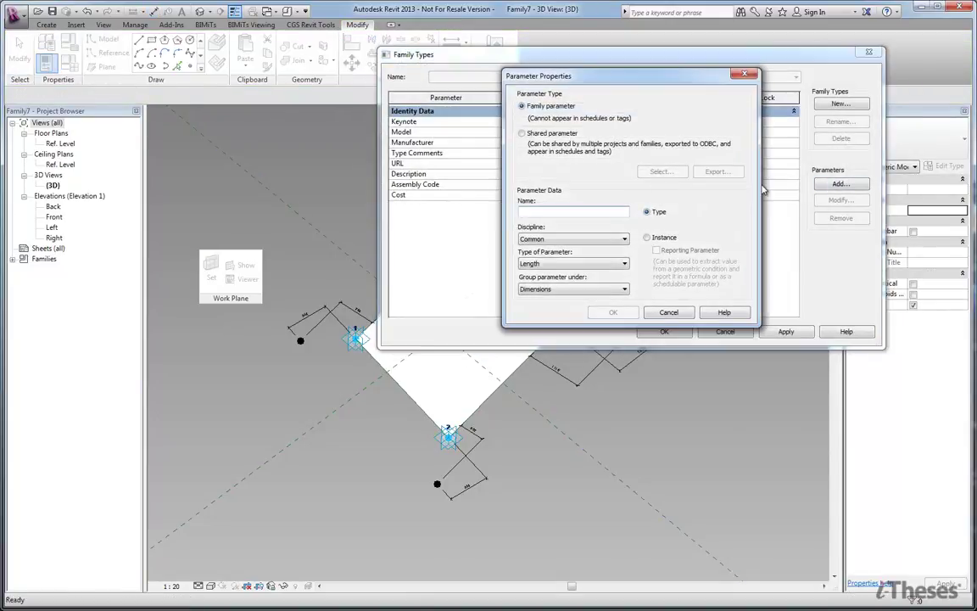
type("Offset Vertical")
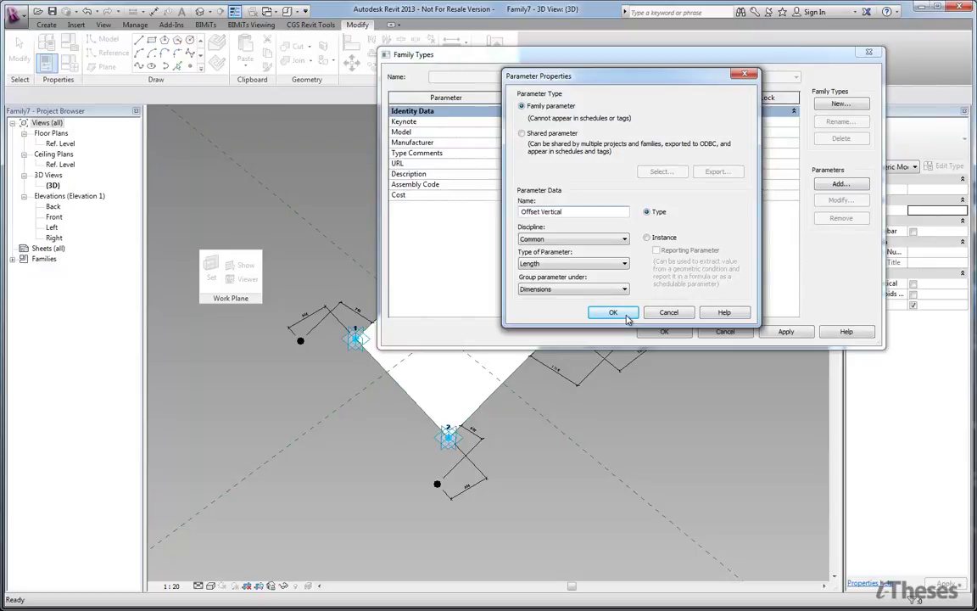
left_click(612, 312)
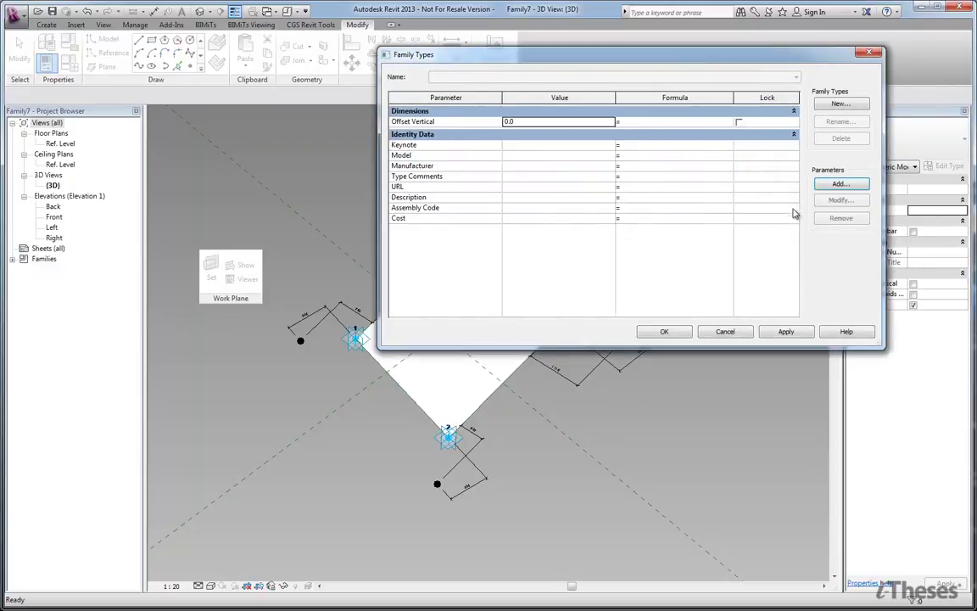
left_click(836, 187)
type("Offset horizontal")
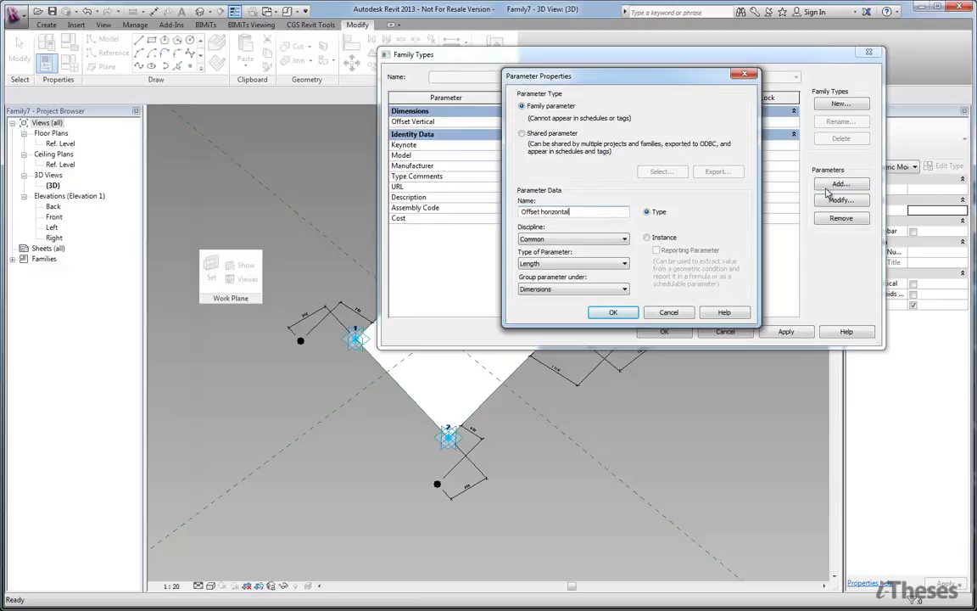
left_click(619, 312)
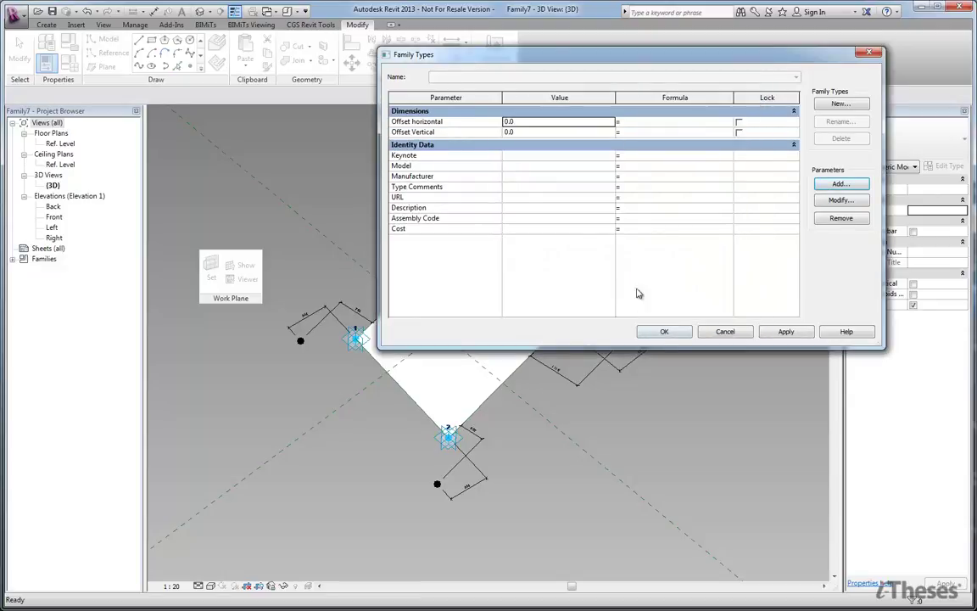
left_click(665, 331)
- Label four of the offset dimensions with the Offset Vertical parameter
left_click(645, 348)
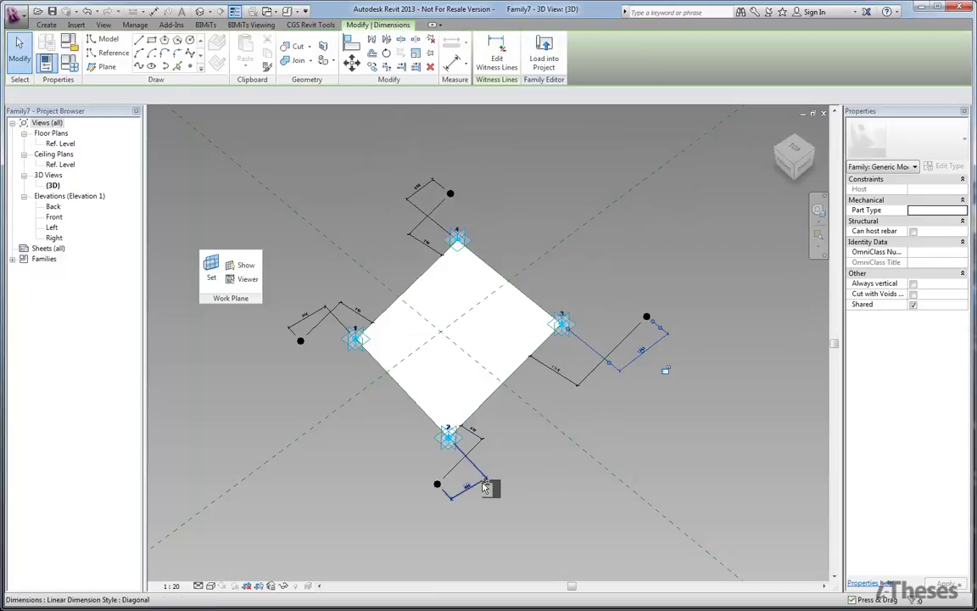
left_click(475, 490, "ctrl")
left_click(308, 321, "ctrl")
left_click(398, 183, "ctrl")
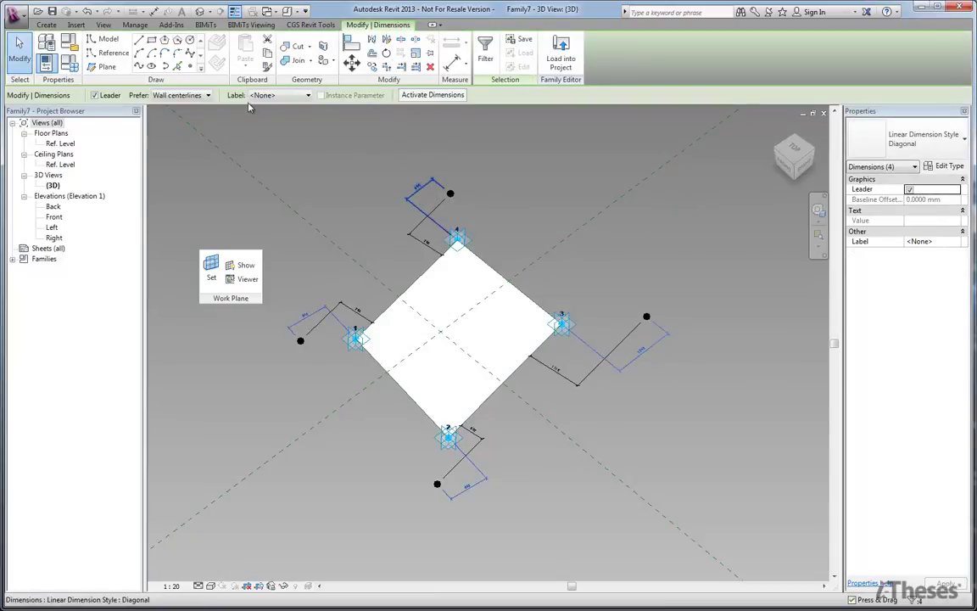
left_click(280, 95)
left_click(263, 131)
- Label the remaining four offset dimensions with the Offset horizontal parameter
left_click(379, 305)
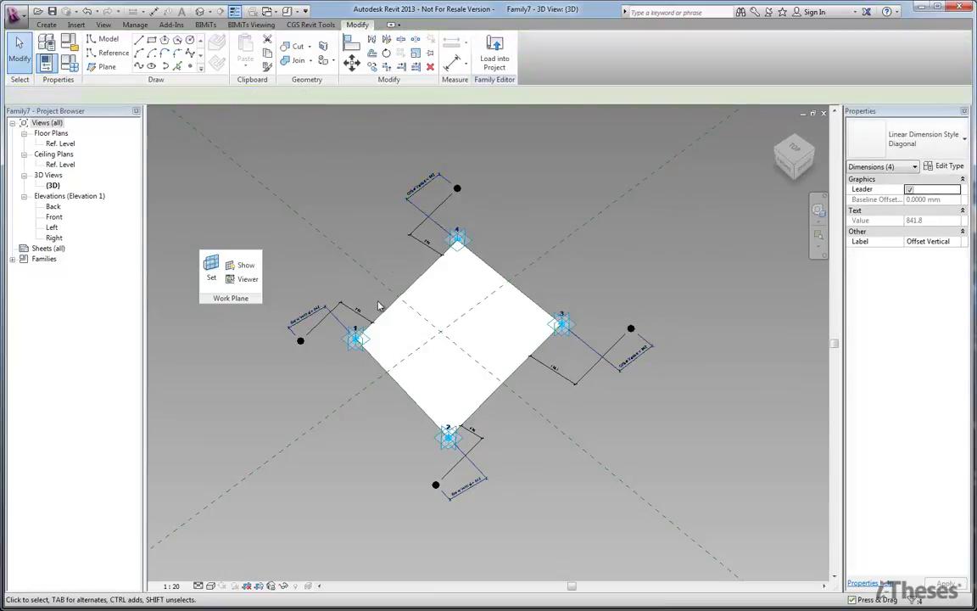
left_click(380, 306)
left_click(473, 432, "ctrl")
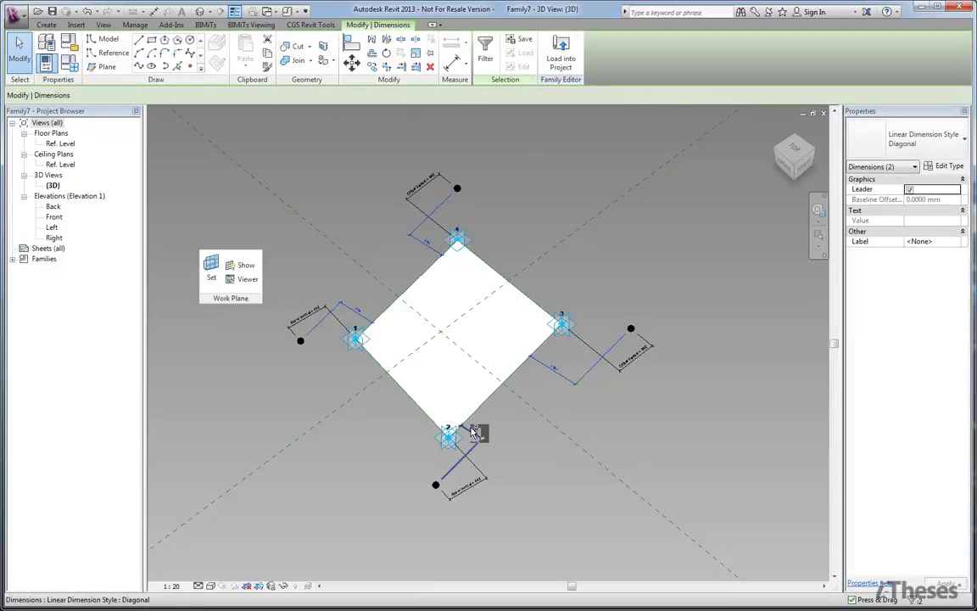
left_click(586, 365, "ctrl")
left_click(280, 95)
left_click(263, 106)
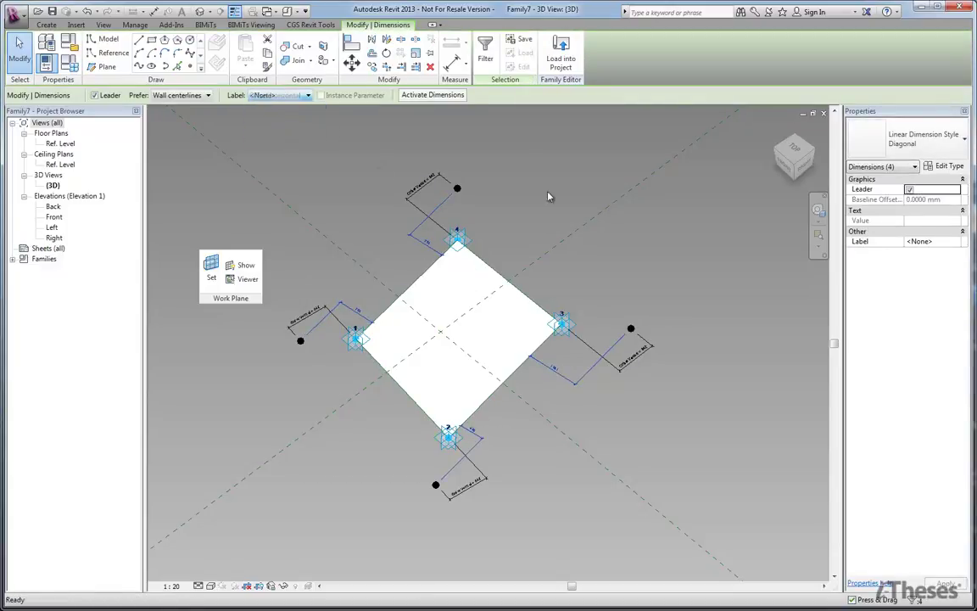
left_click(603, 234)
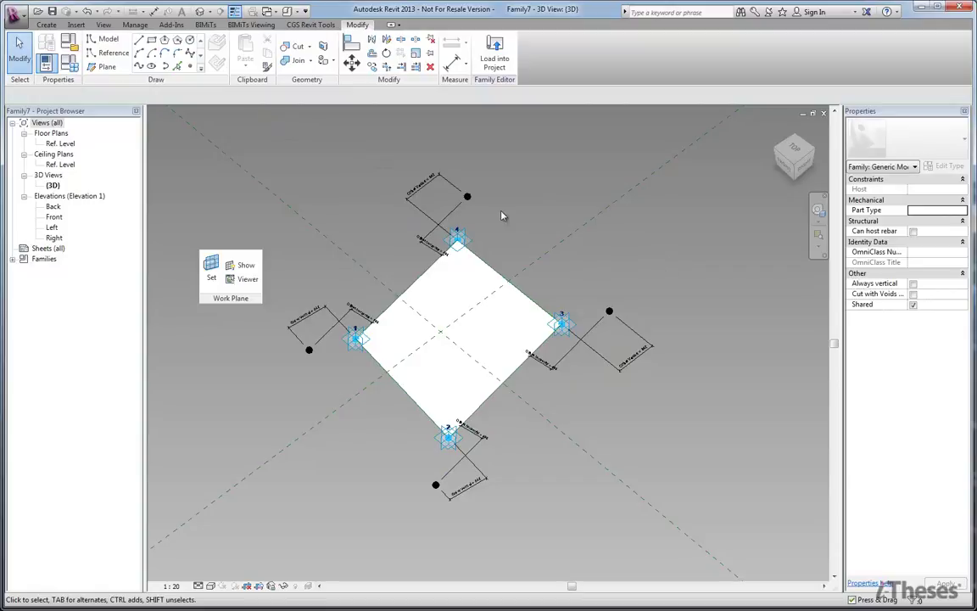
left_click(467, 196)
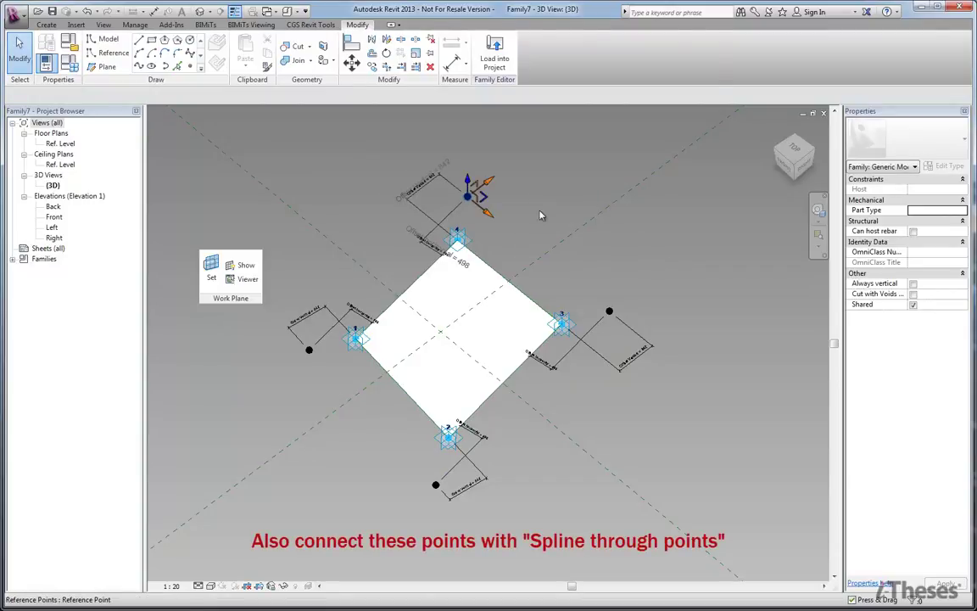
- Draw splines through the top-to-right and right-to-bottom outer reference points
left_click(609, 312, "ctrl")
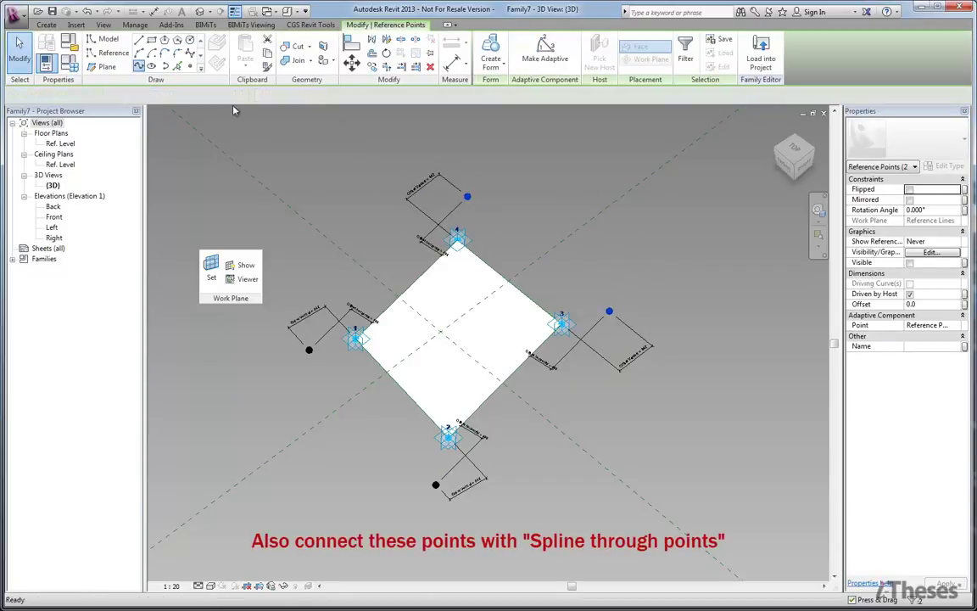
left_click(164, 66)
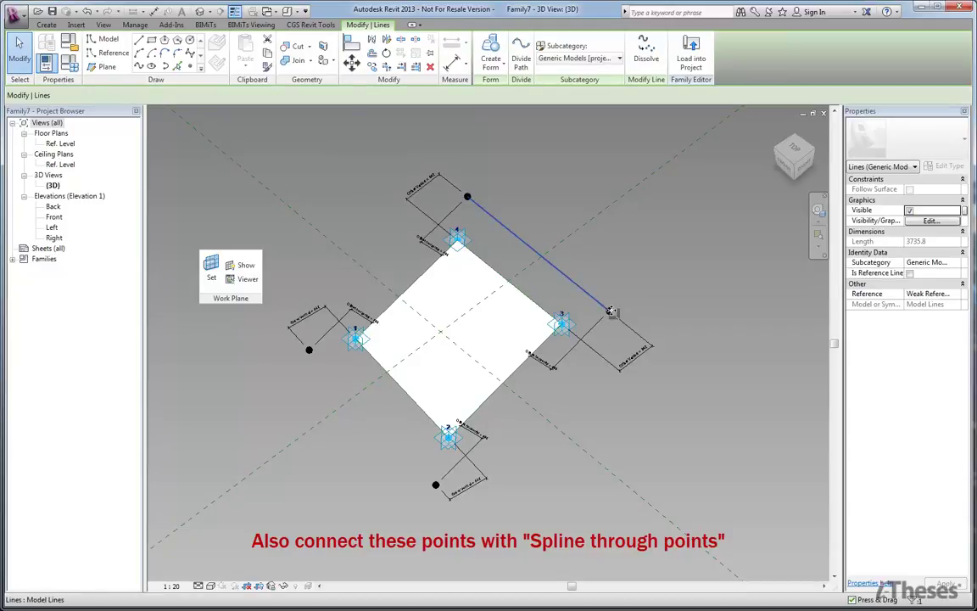
left_click(610, 311)
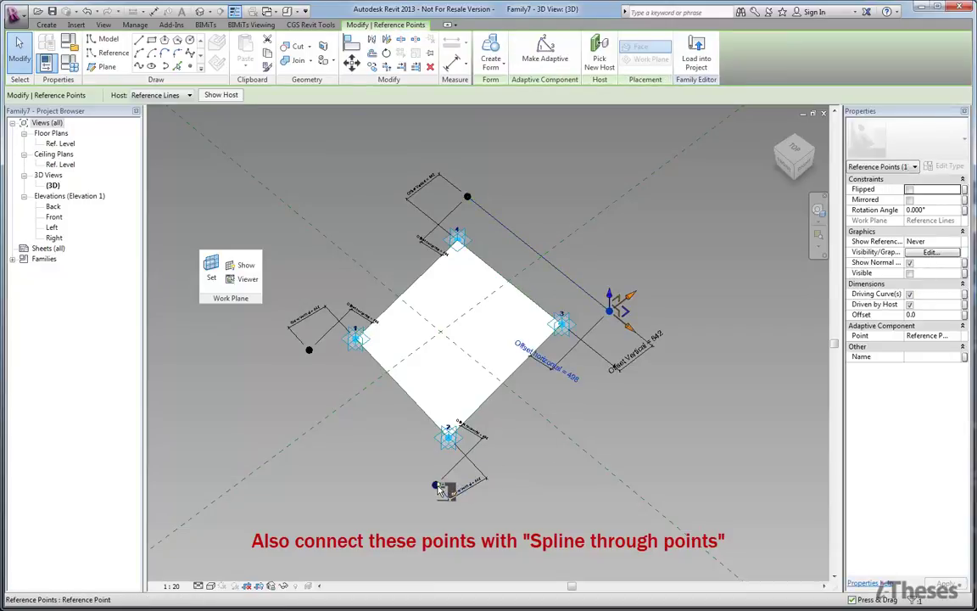
left_click(436, 486, "ctrl")
left_click(164, 66)
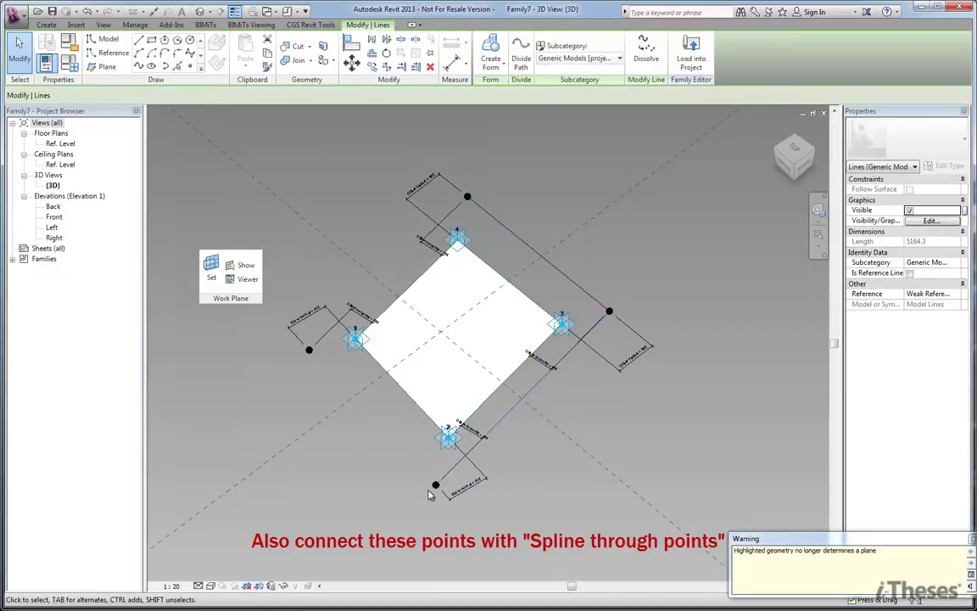
- Close the outer loop with splines joining bottom-to-left and left-to-top points
left_click(436, 486)
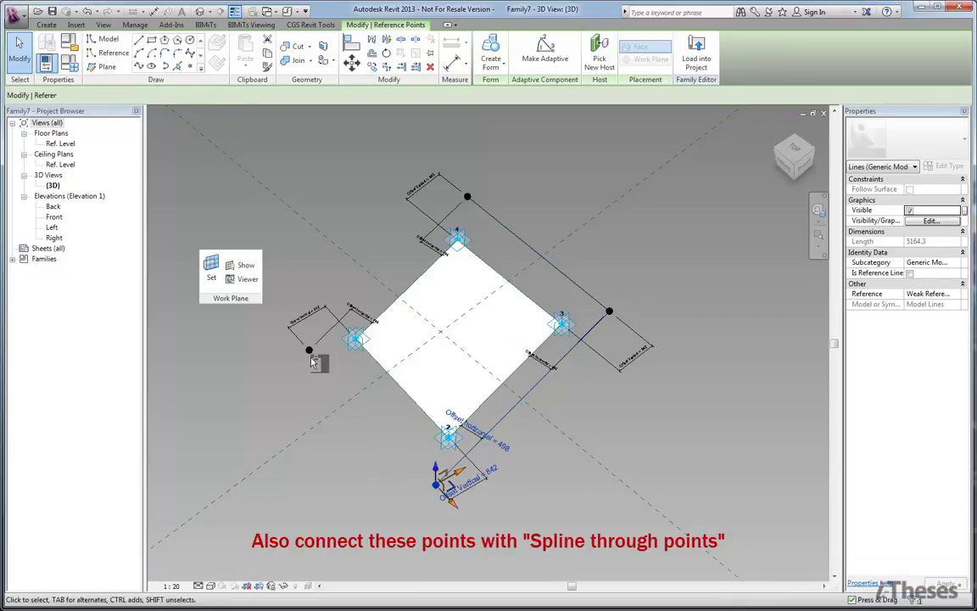
left_click(309, 350, "ctrl")
left_click(164, 66)
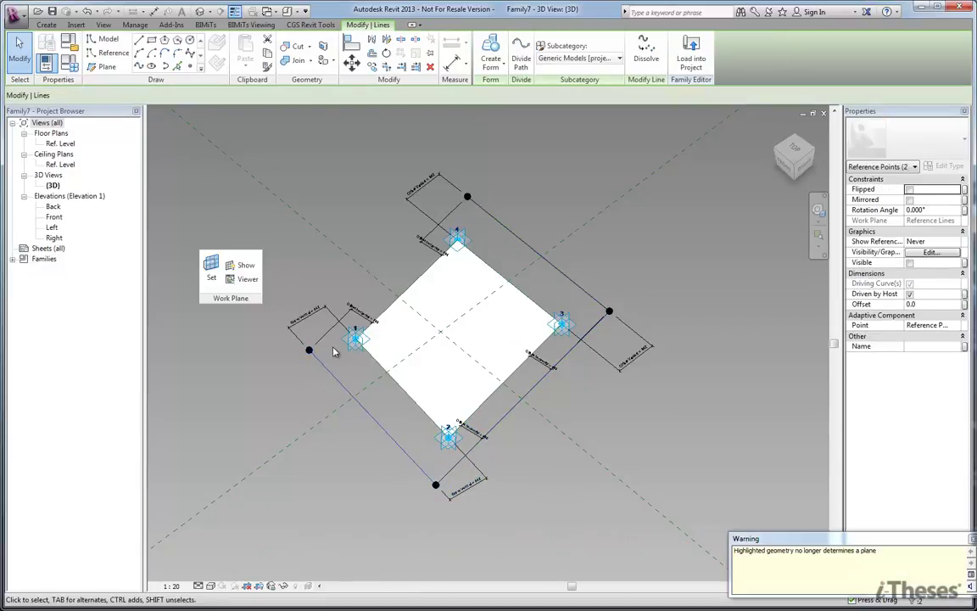
left_click(334, 352)
left_click(309, 349)
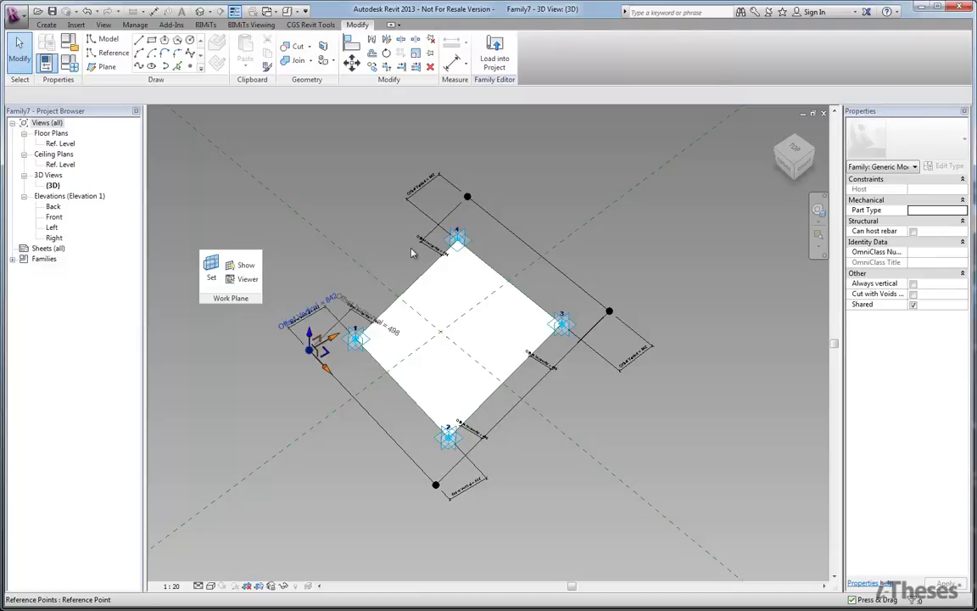
left_click(466, 197, "ctrl")
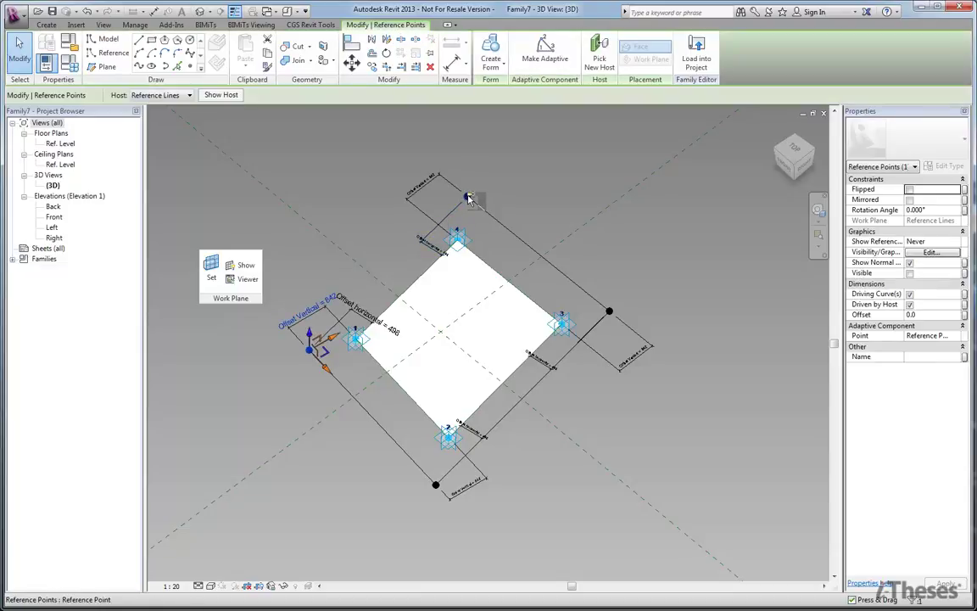
left_click(140, 67)
left_click(521, 193)
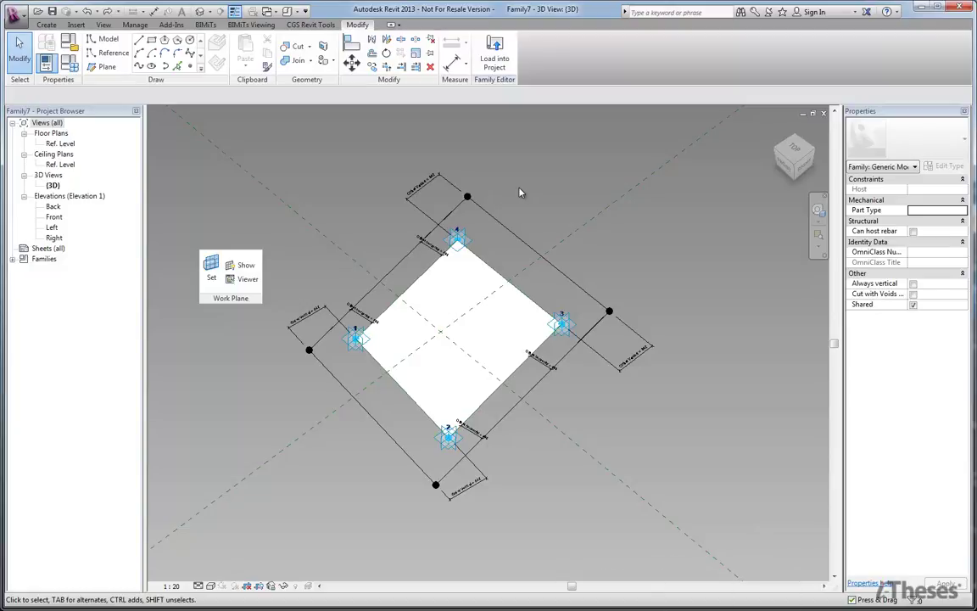
- Set both Offset horizontal and Offset Vertical to 200 in Family Types
left_click(68, 61)
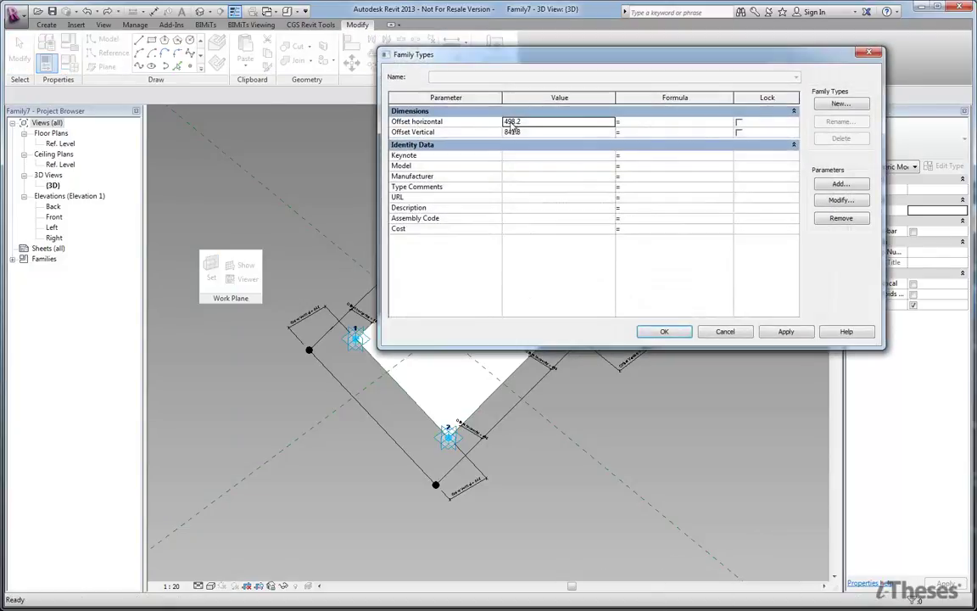
left_click(534, 122)
type("200")
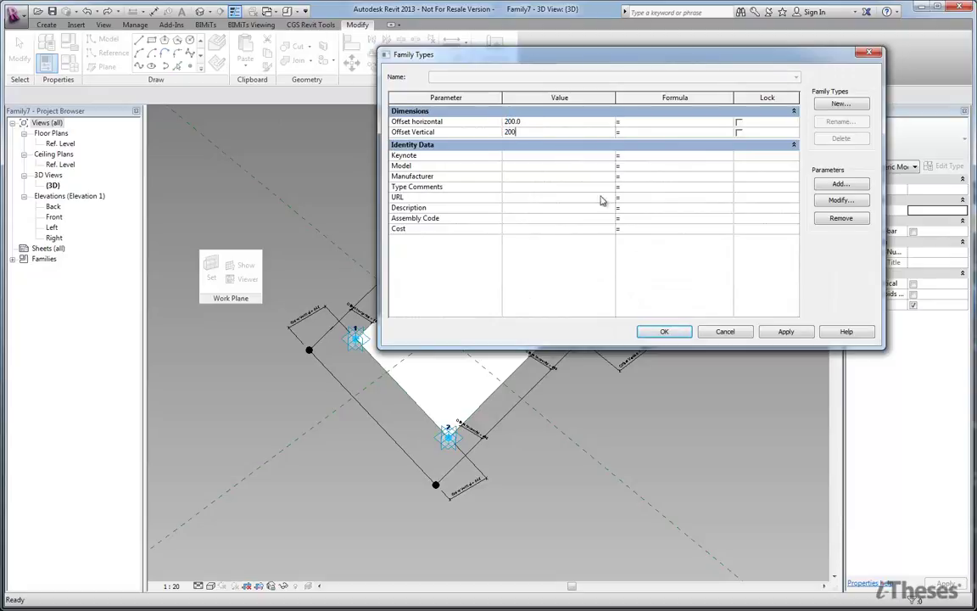
left_click(664, 332)
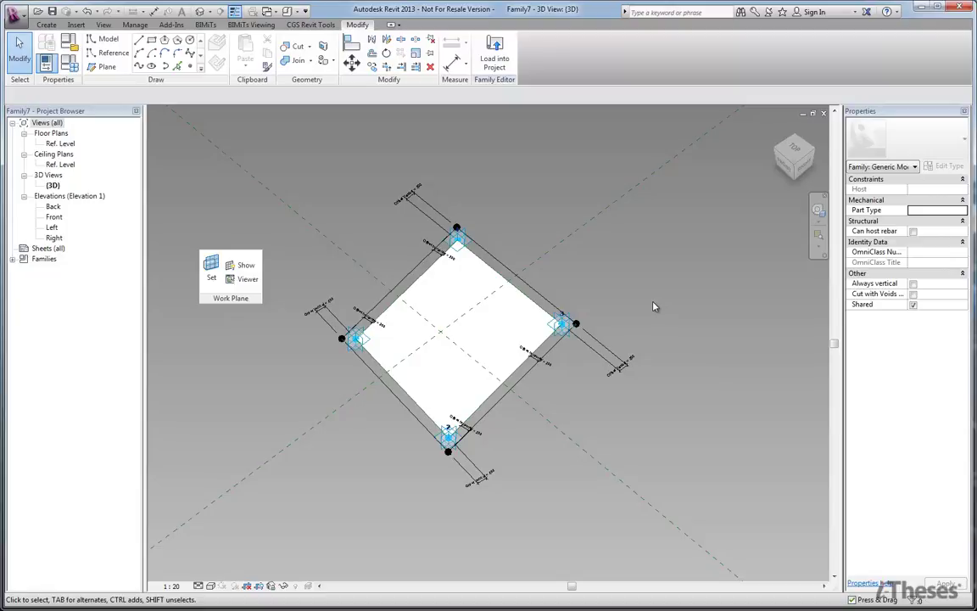
left_click(796, 149)
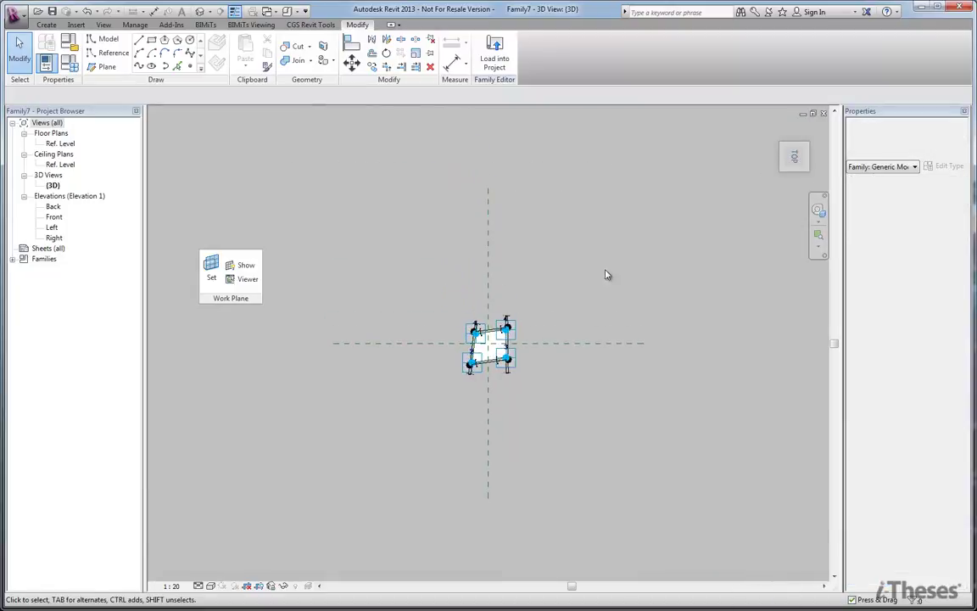
scroll(543, 331, "up", 3)
scroll(440, 351, "up", 2)
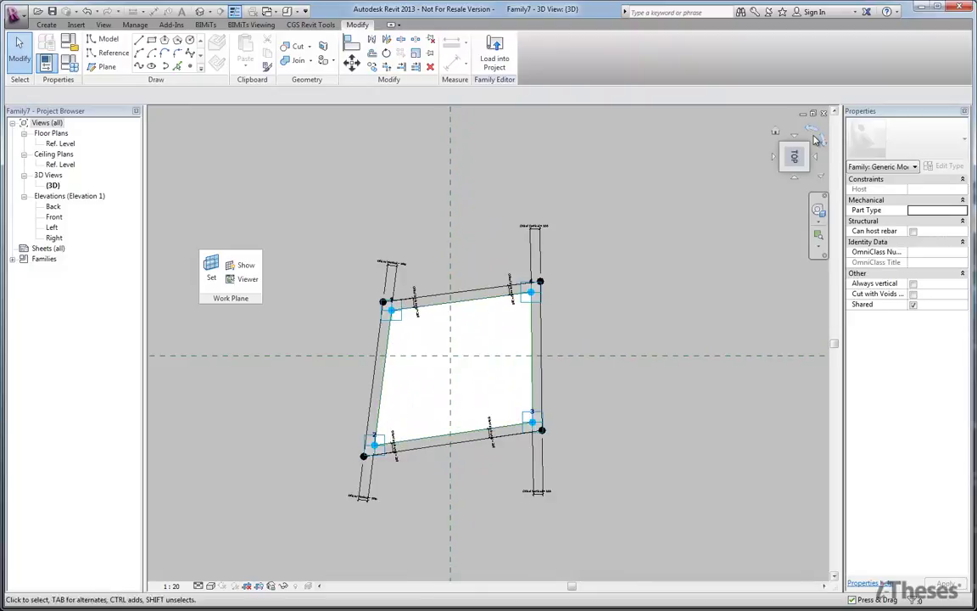
left_click(814, 134)
scroll(494, 347, "up", 1)
scroll(495, 347, "up", 2)
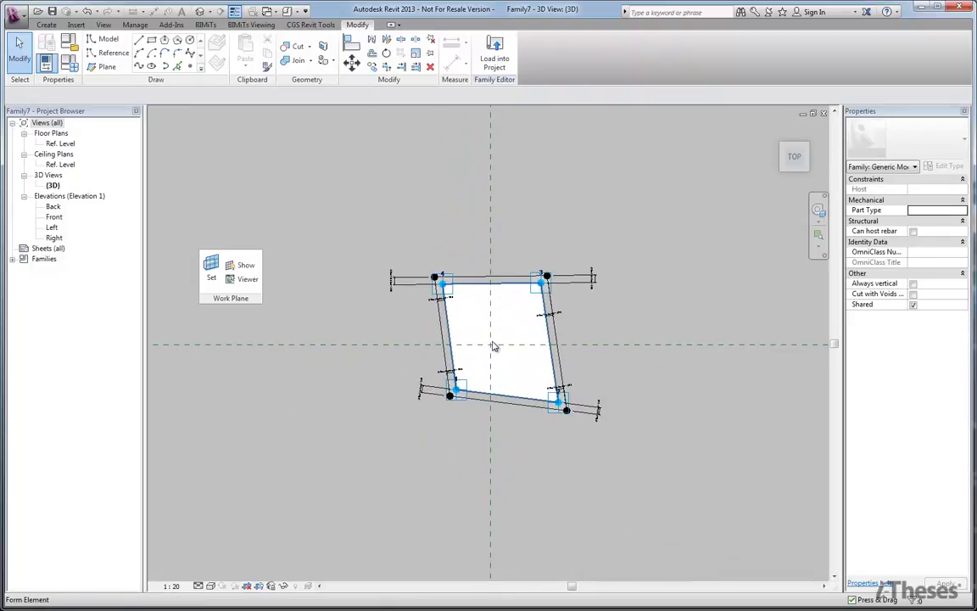
scroll(495, 347, "up", 2)
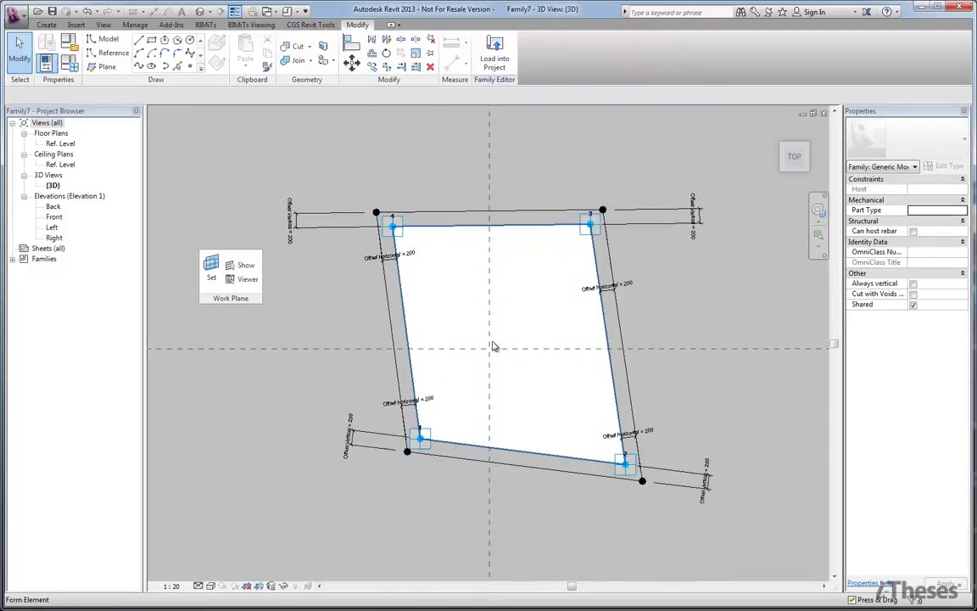
- Turn the bottom, right, top and left outer lines into divided paths of 6 segments
left_click(462, 464)
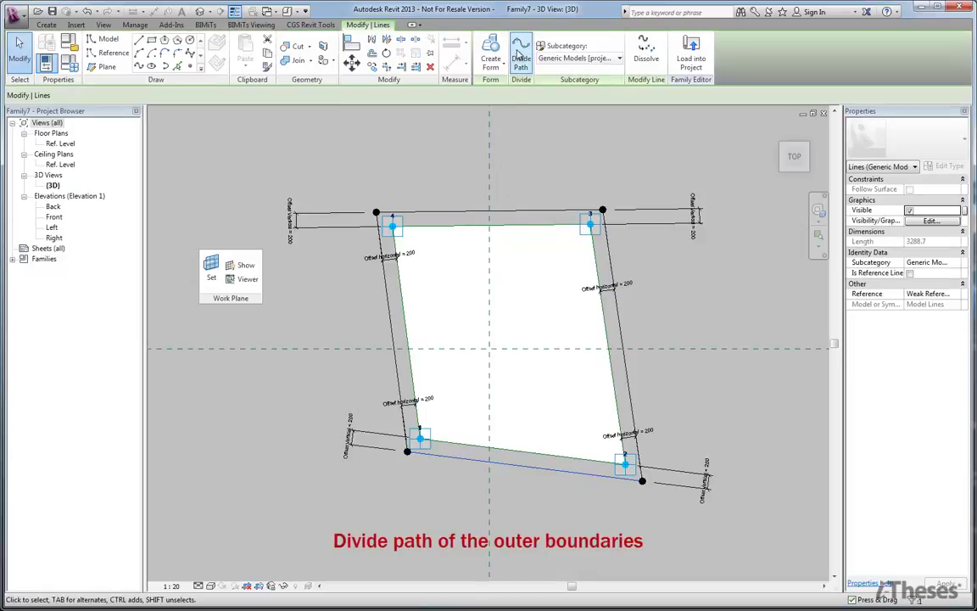
left_click(469, 47)
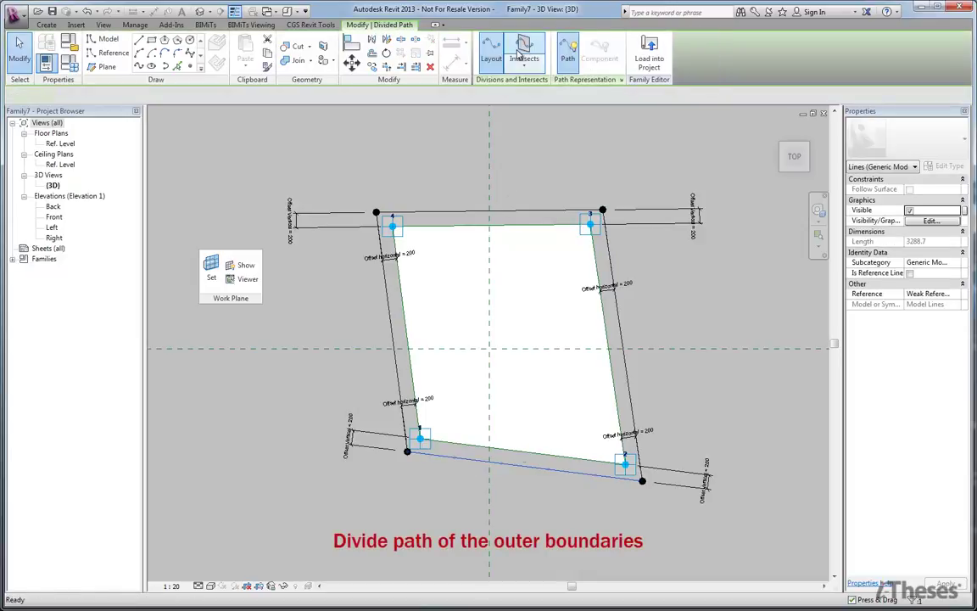
left_click(619, 316)
left_click(469, 47)
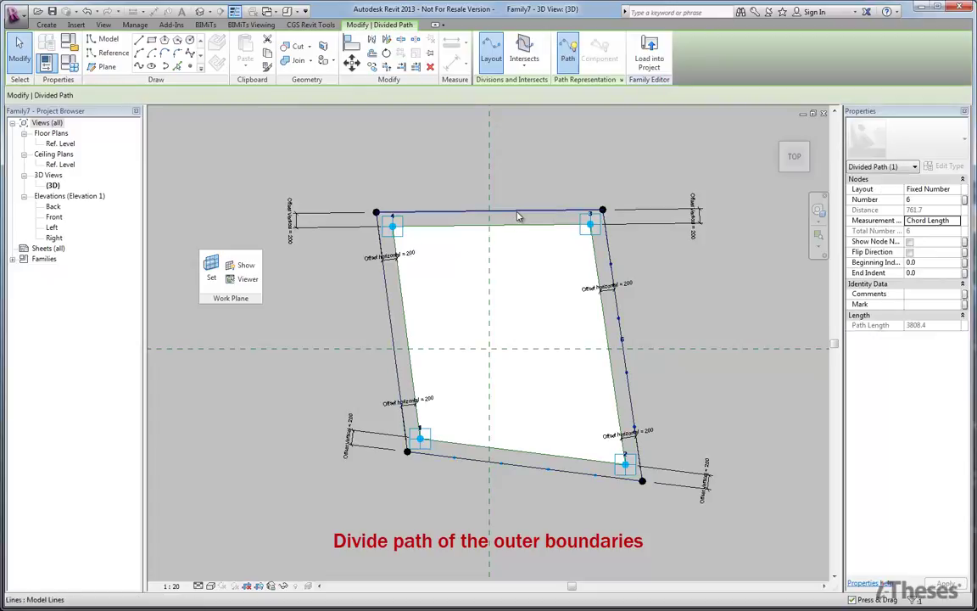
left_click(519, 212)
left_click(469, 47)
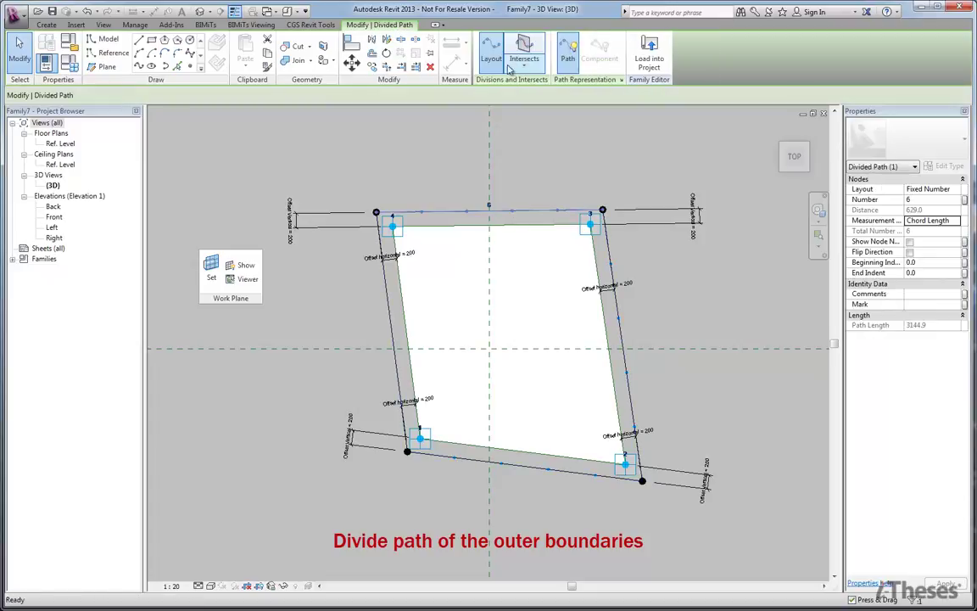
left_click(388, 295)
left_click(469, 48)
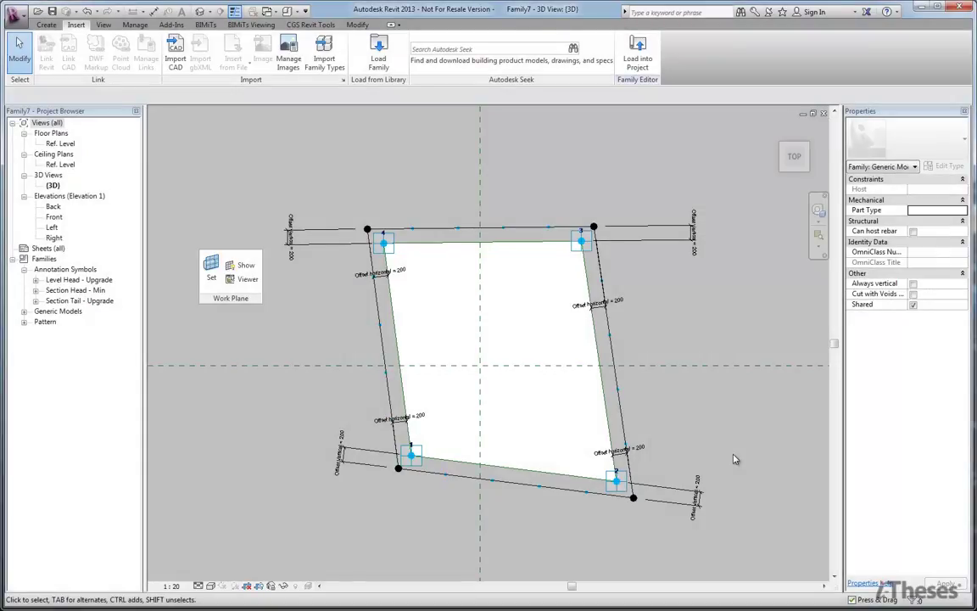
- Bring up Family Types showing Offset horizontal and Offset Vertical at 200.0, closing and reopening it
left_click(46, 24)
left_click(70, 64)
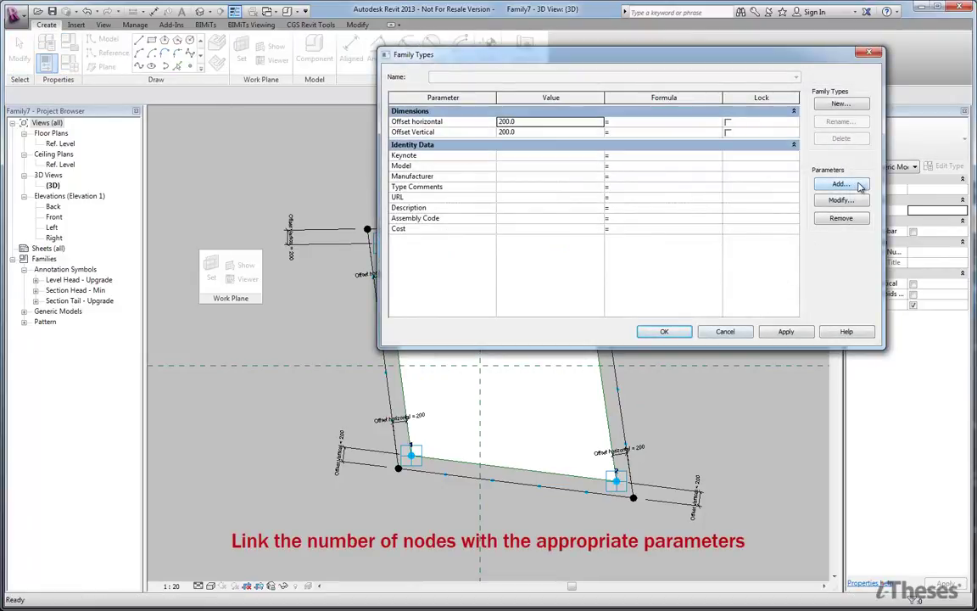
left_click(665, 330)
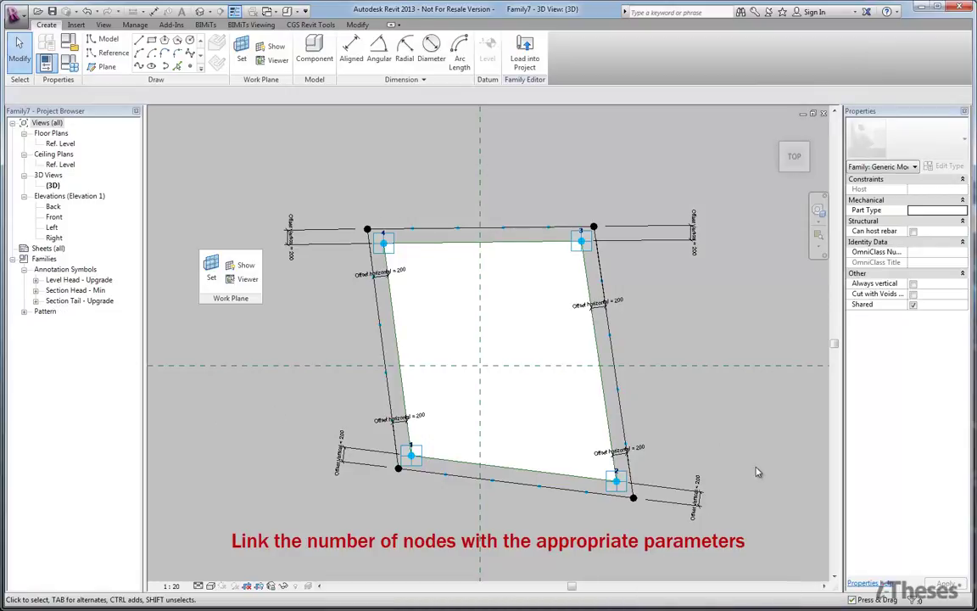
left_click(73, 65)
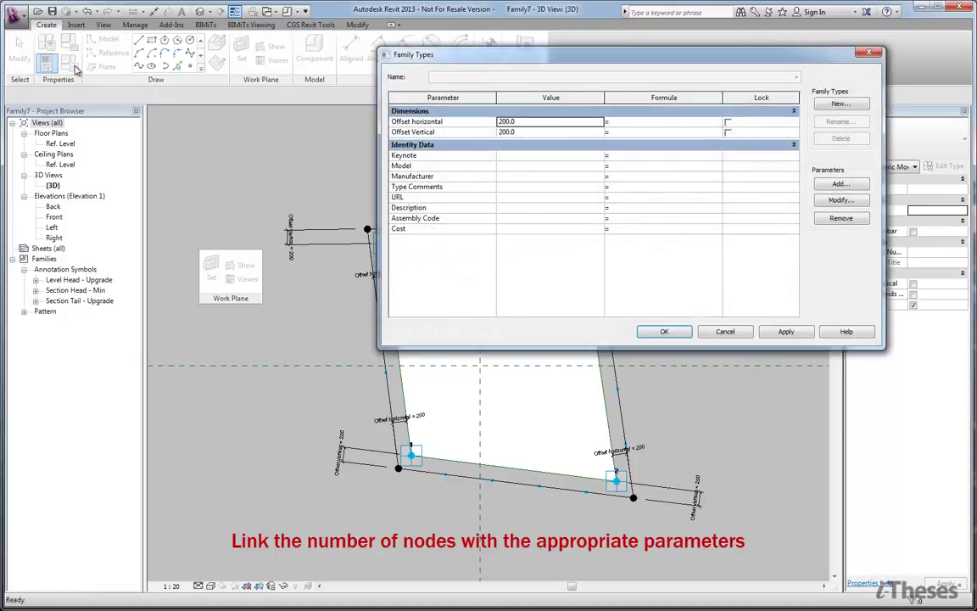
- Add integer parameters Segments vertical and Segments horizontal
left_click(839, 183)
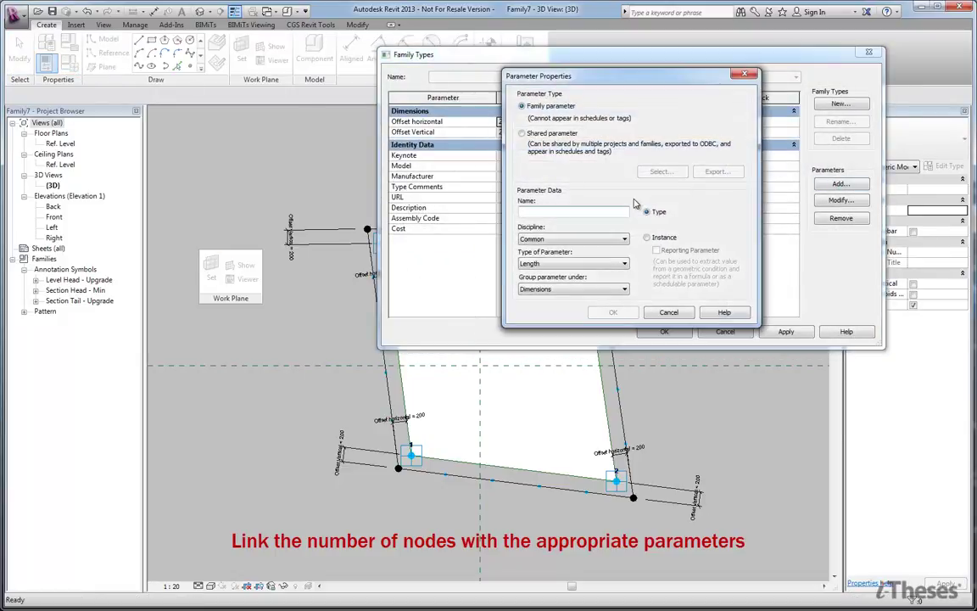
type("Segem")
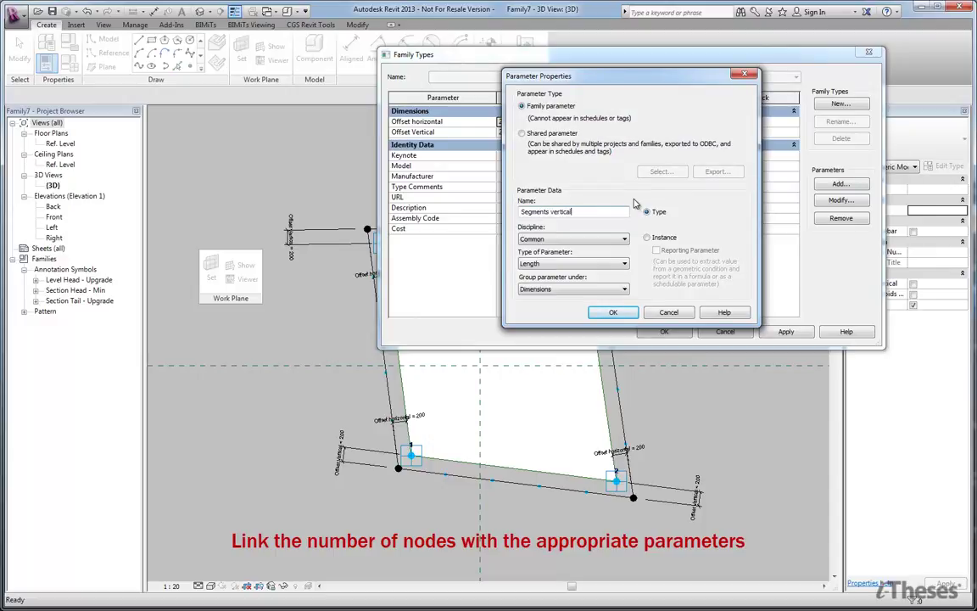
key("ctrl+a")
key("ctrl+c")
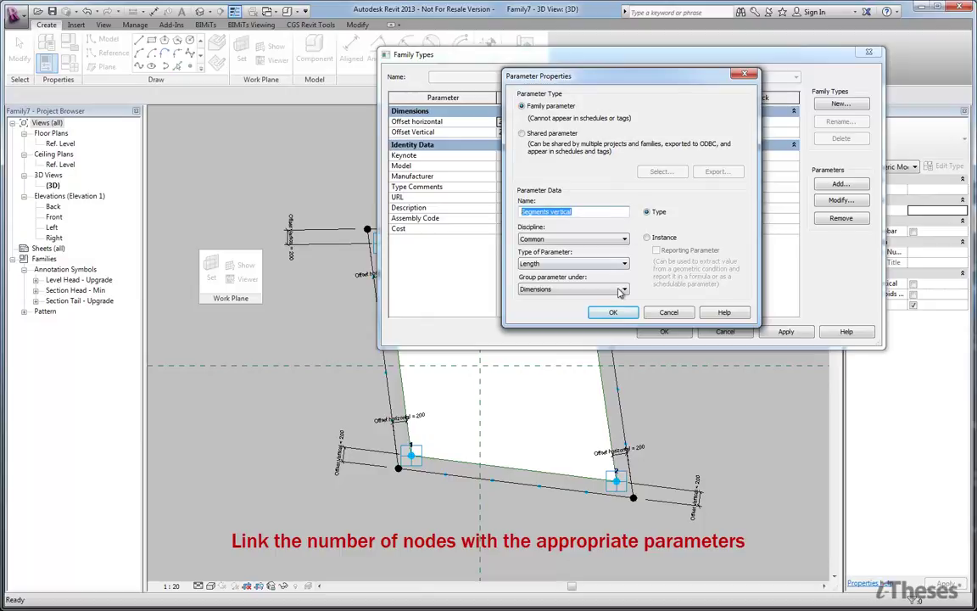
left_click(528, 263)
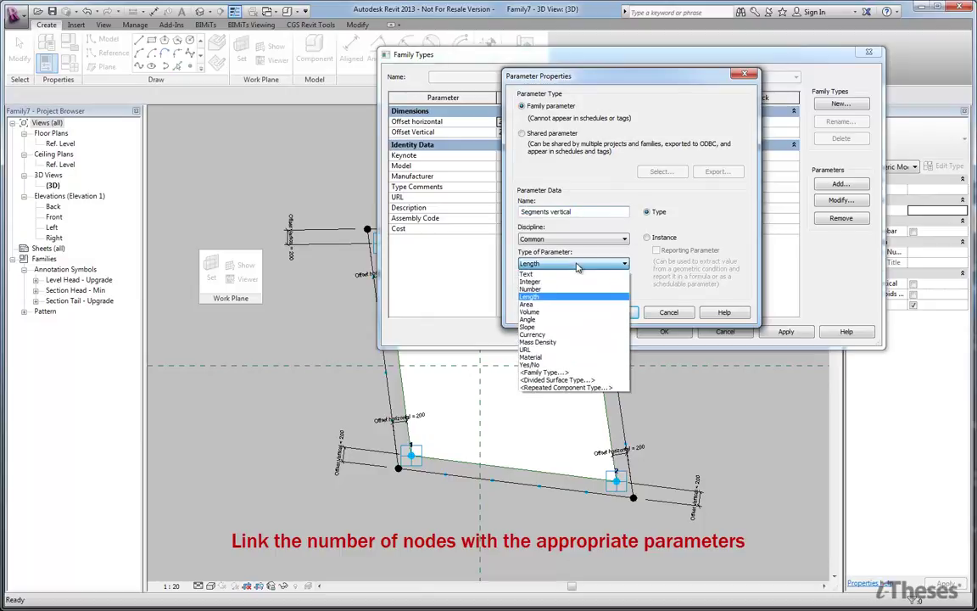
left_click(533, 282)
left_click(615, 313)
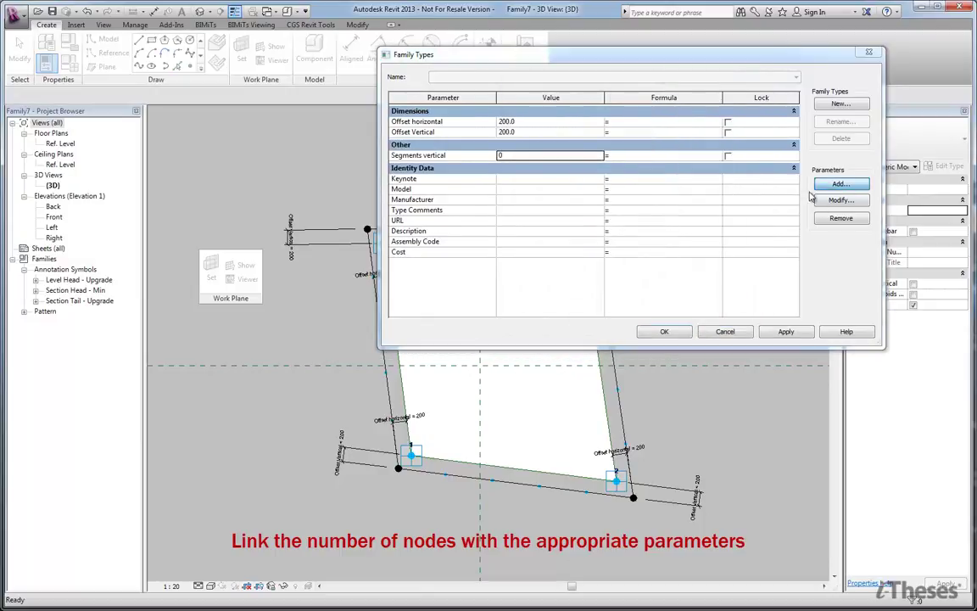
left_click(838, 184)
key("ctrl+v")
double_click(564, 212)
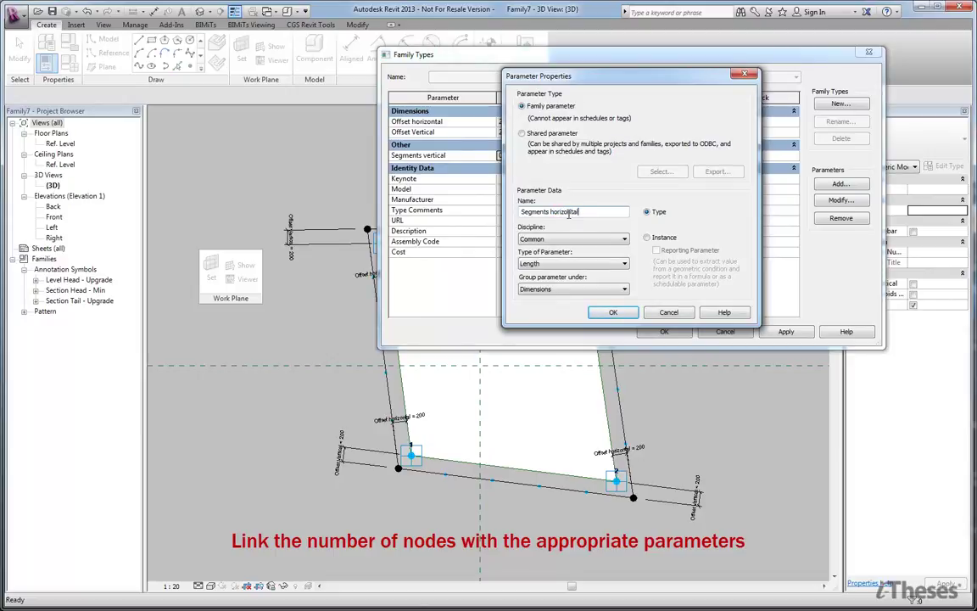
left_click(565, 264)
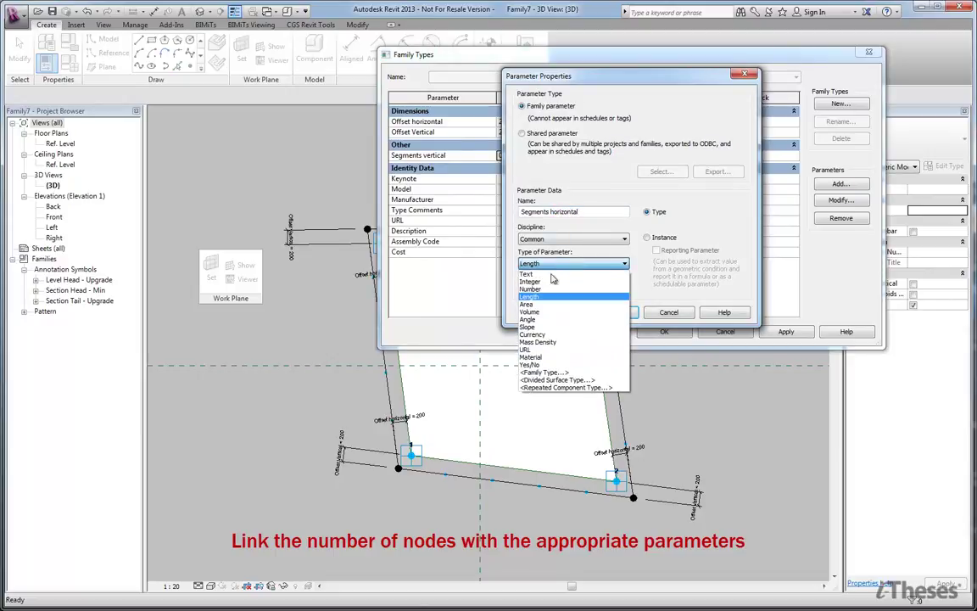
left_click(559, 280)
left_click(614, 312)
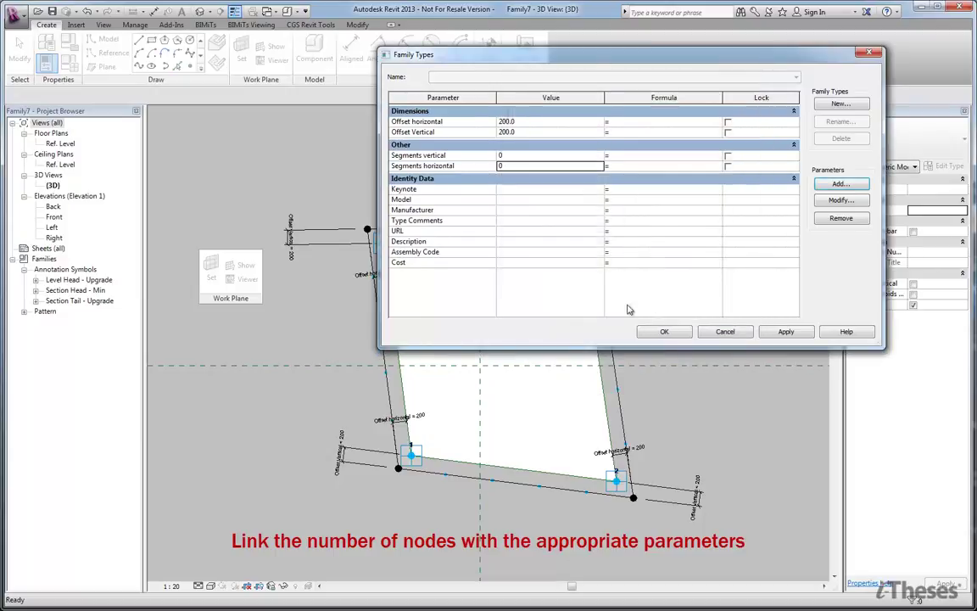
- Add integer parameters Nodes vertical and Nodes horizontal
left_click(836, 185)
type("odes")
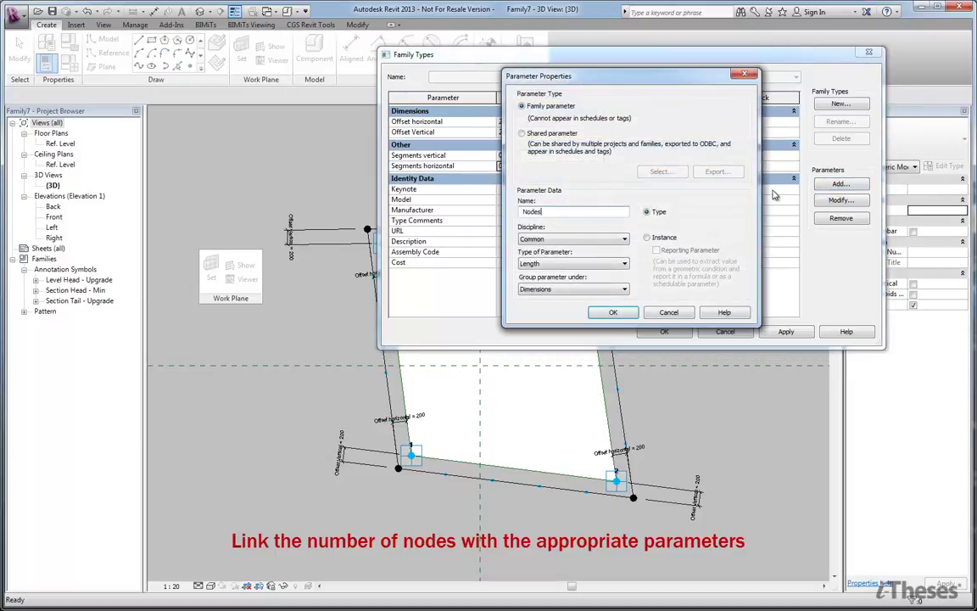
type(" vertical")
key("ctrl+a")
key("ctrl+c")
left_click(594, 263)
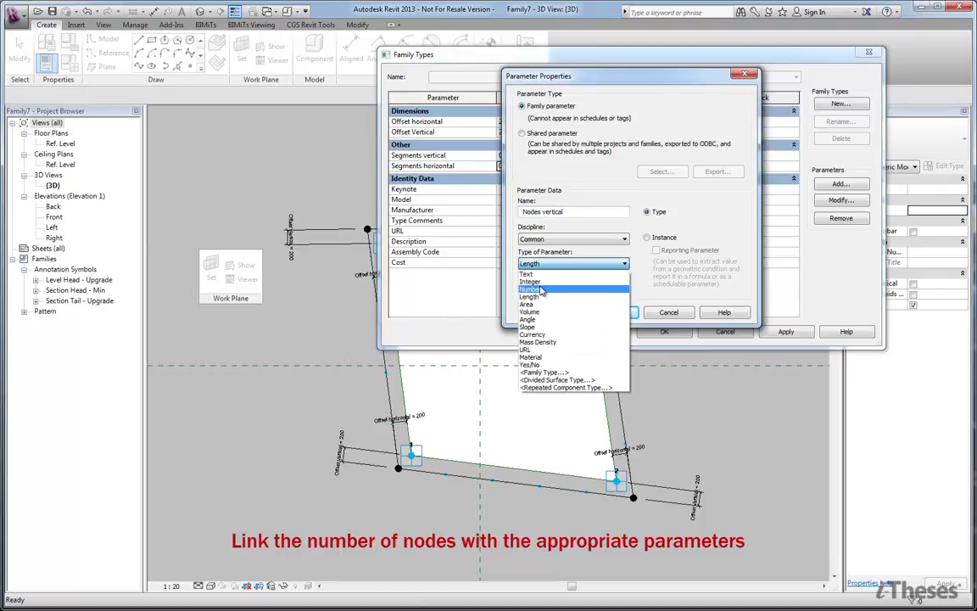
left_click(543, 279)
left_click(614, 313)
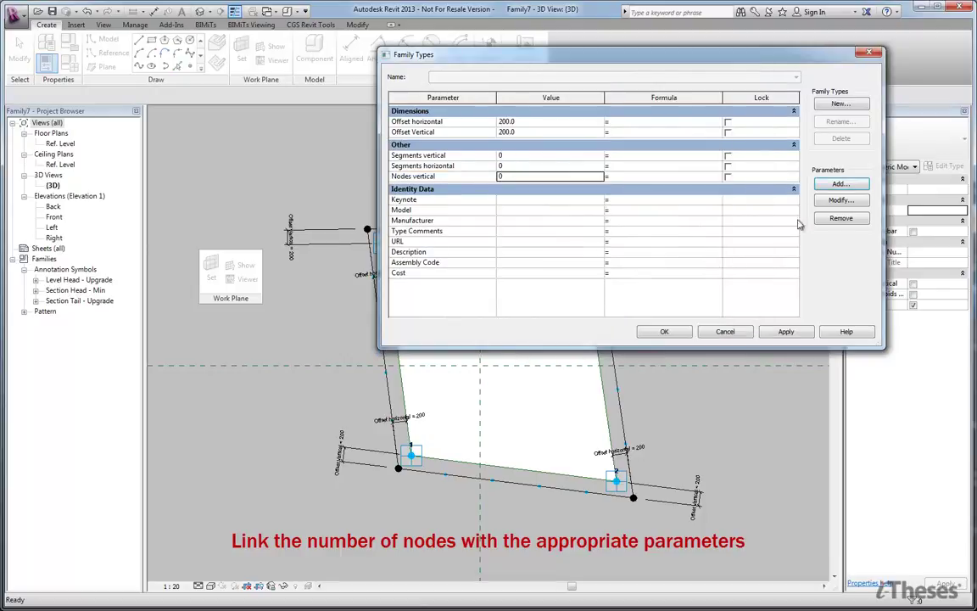
left_click(840, 185)
key("ctrl+v")
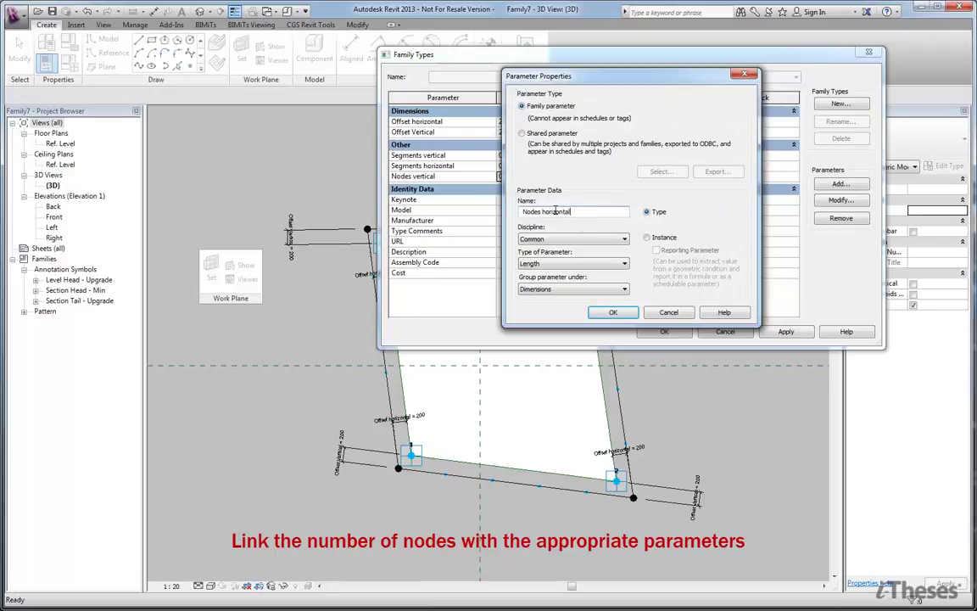
left_click(549, 264)
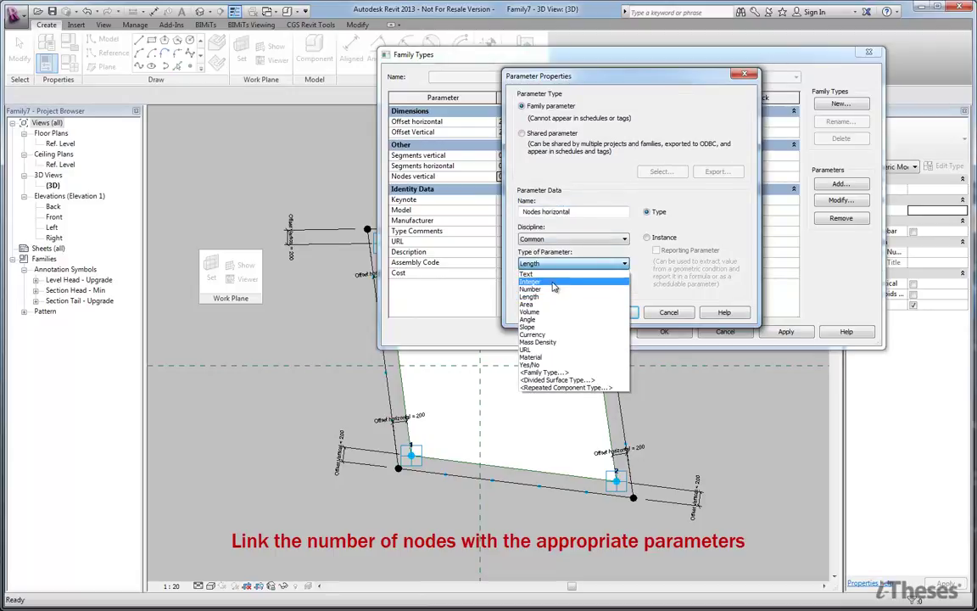
left_click(543, 279)
left_click(612, 314)
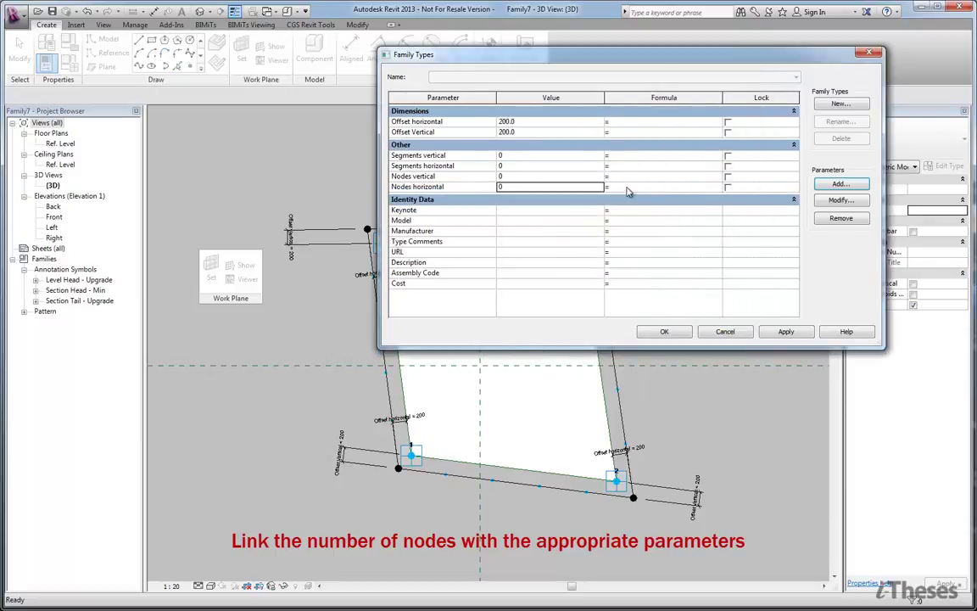
- Set Nodes formulas to Segments + 1, Segments vertical 4 and horizontal 6, and apply
left_click(471, 156)
left_click(632, 176)
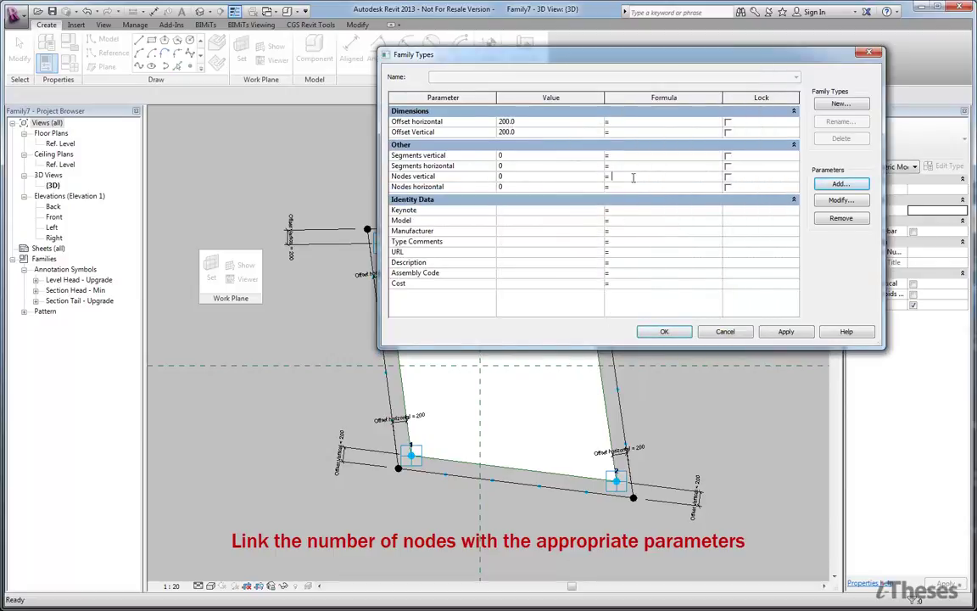
type("Segments vertical+1")
key("Tab")
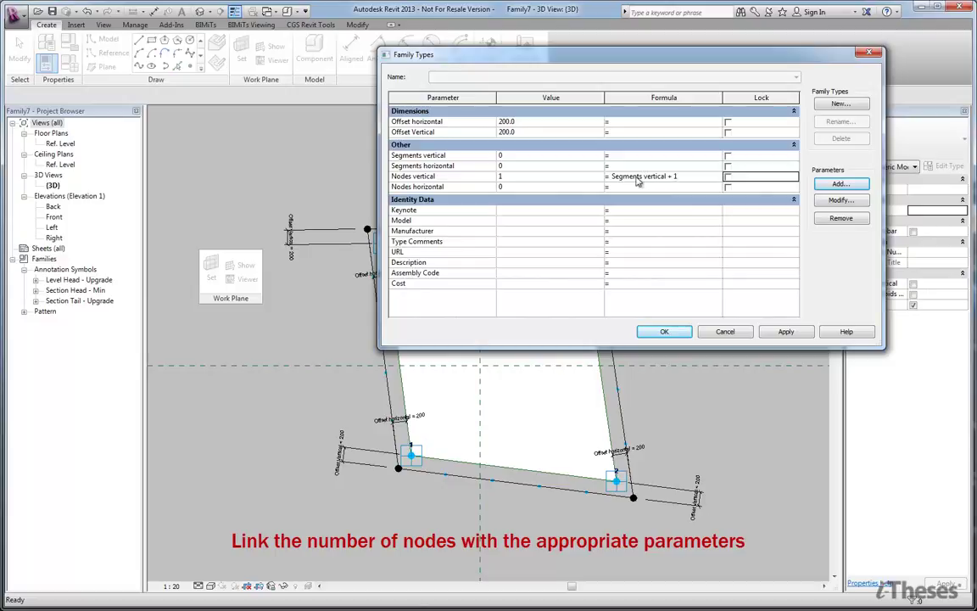
left_click(478, 167)
left_click(637, 187)
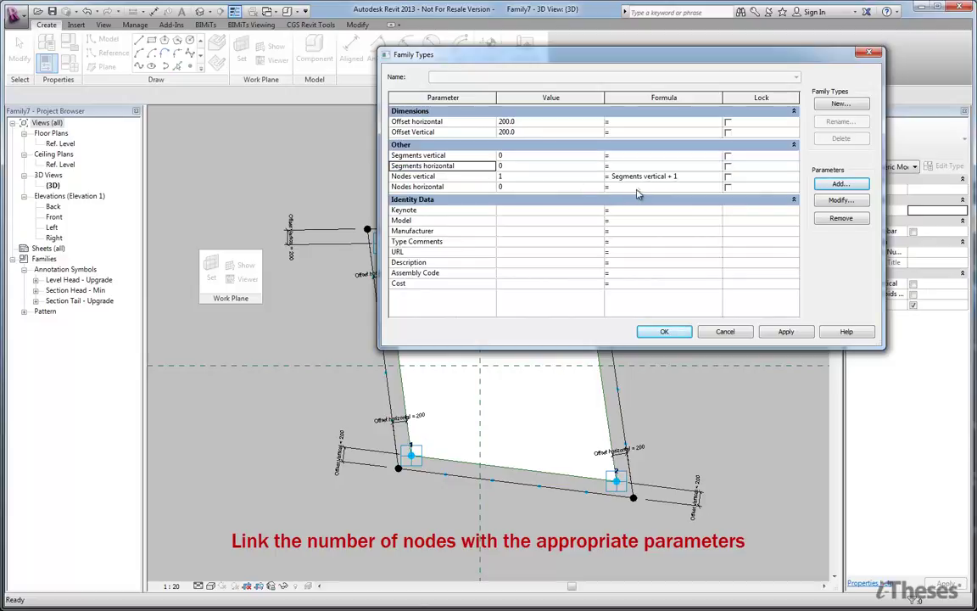
type("Segments horizontal + 1")
key("Tab")
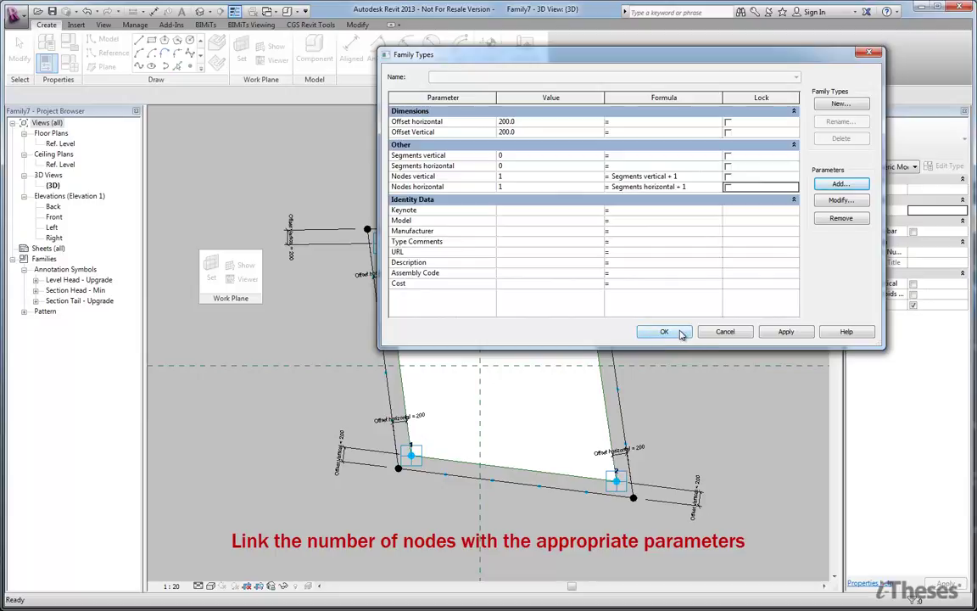
left_click(518, 155)
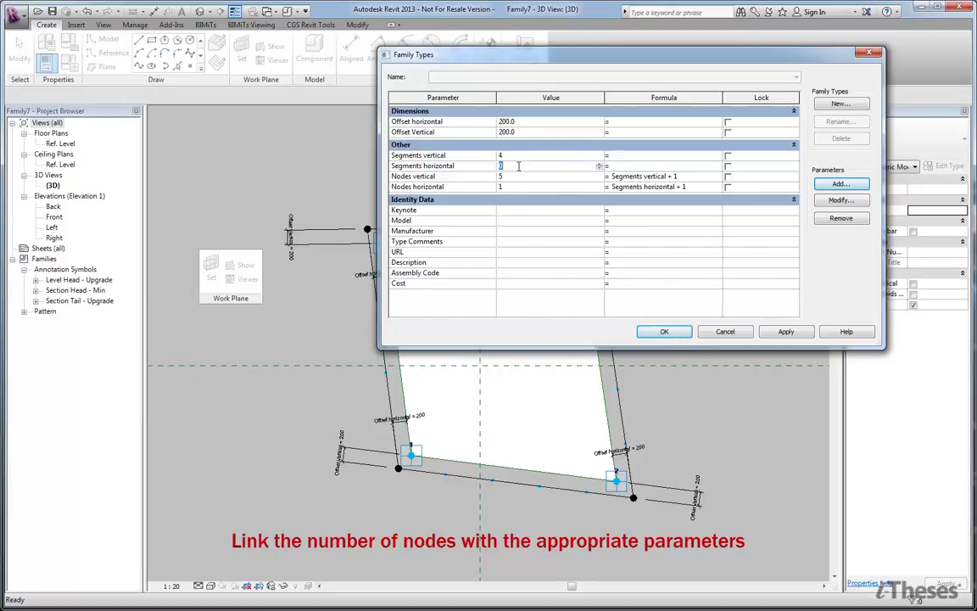
type("6")
key("Tab")
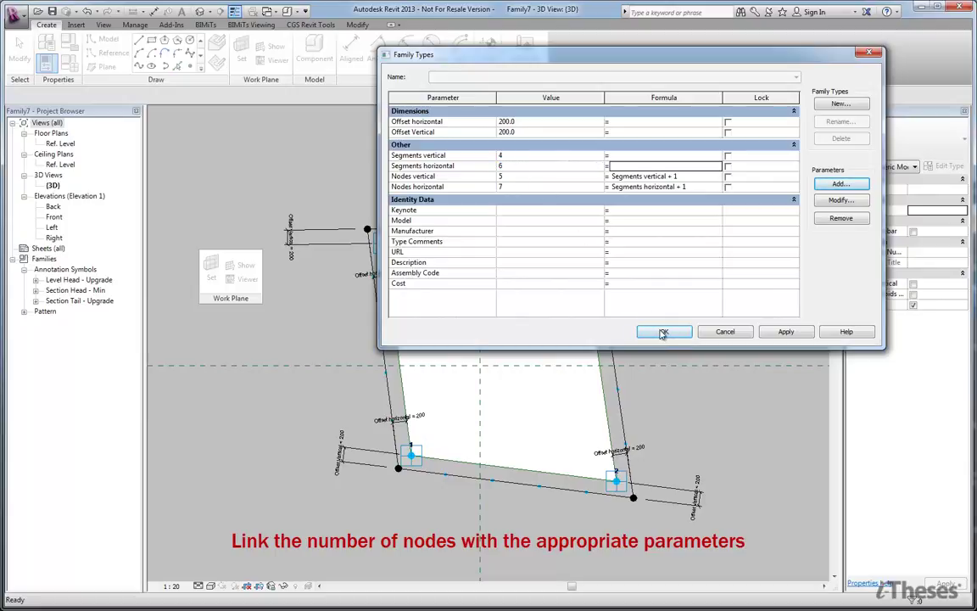
left_click(664, 332)
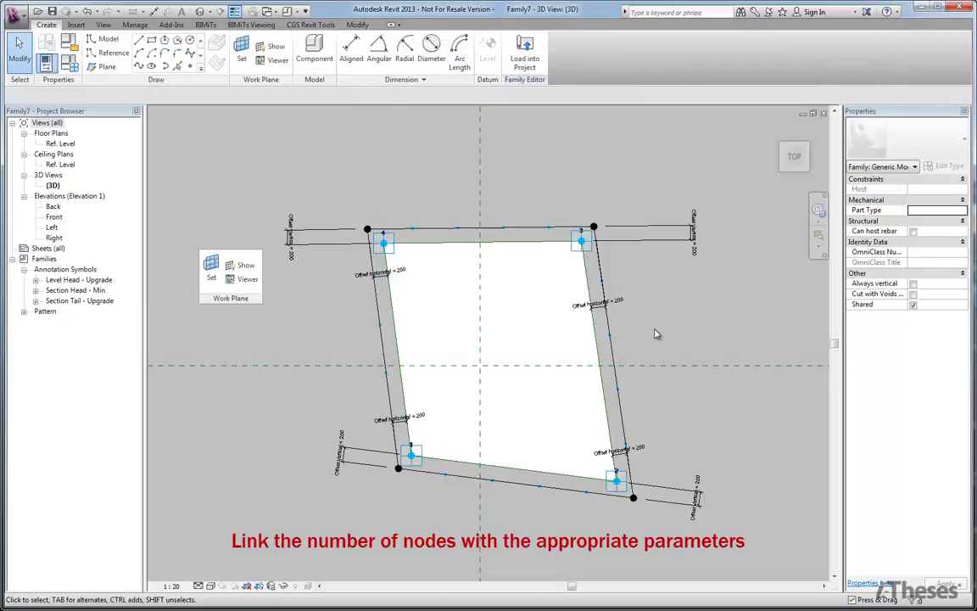
- Link the top and bottom divided paths' node Number to Nodes horizontal
left_click(575, 327)
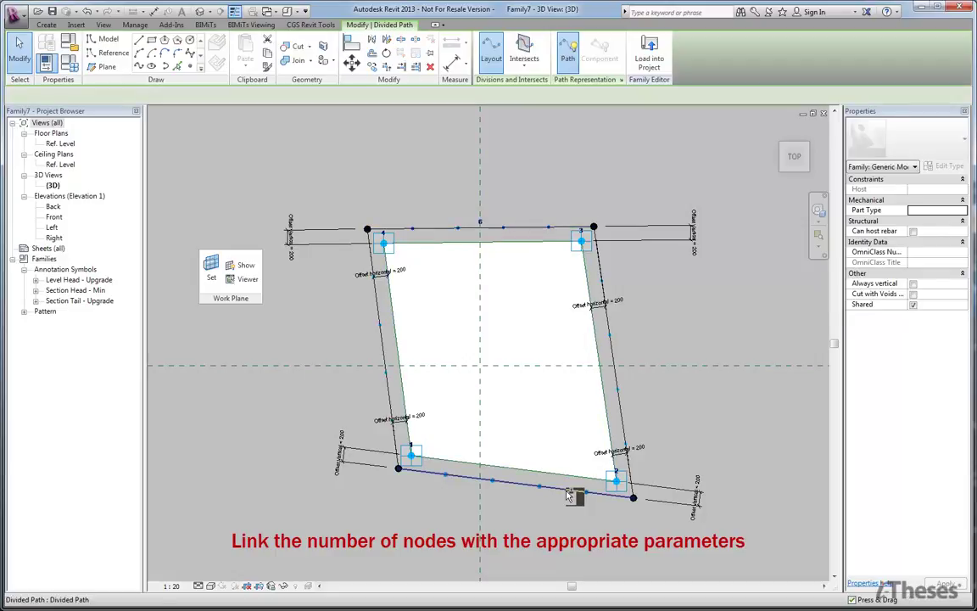
left_click(569, 496, "ctrl")
left_click(965, 200)
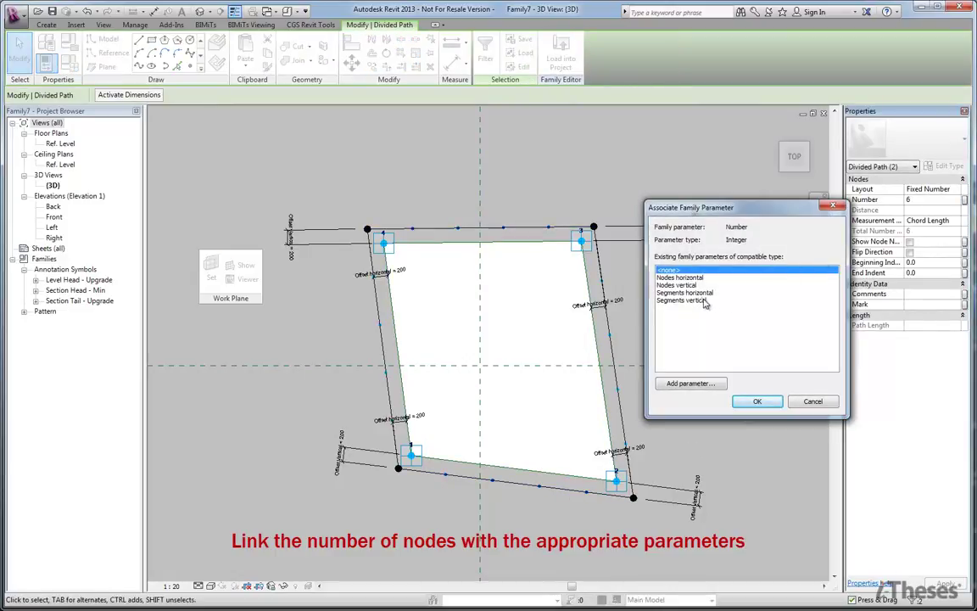
left_click(687, 277)
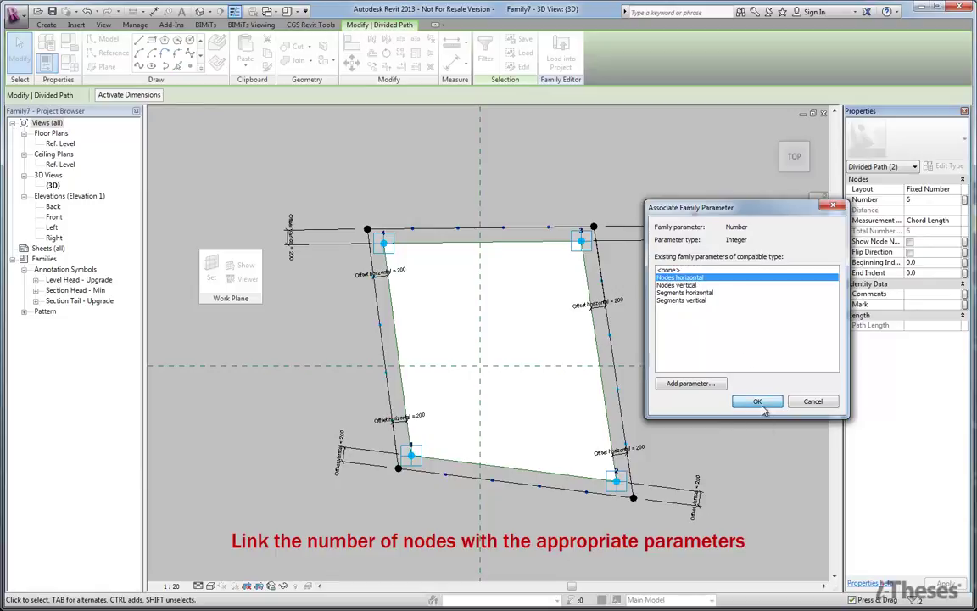
left_click(758, 401)
left_click(679, 437)
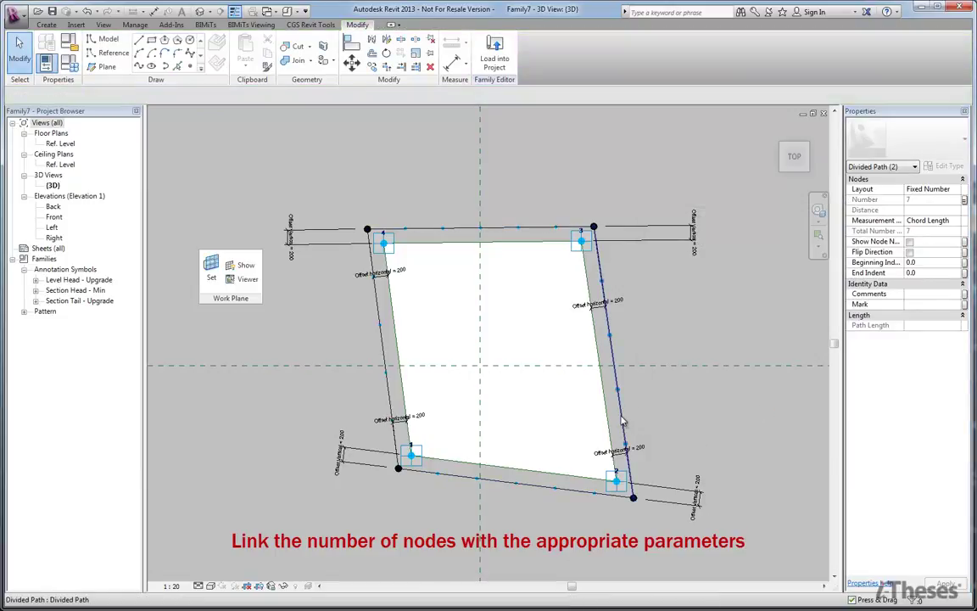
- Link the side divided paths' node Number to Nodes vertical
left_click(389, 398)
left_click(388, 398, "ctrl")
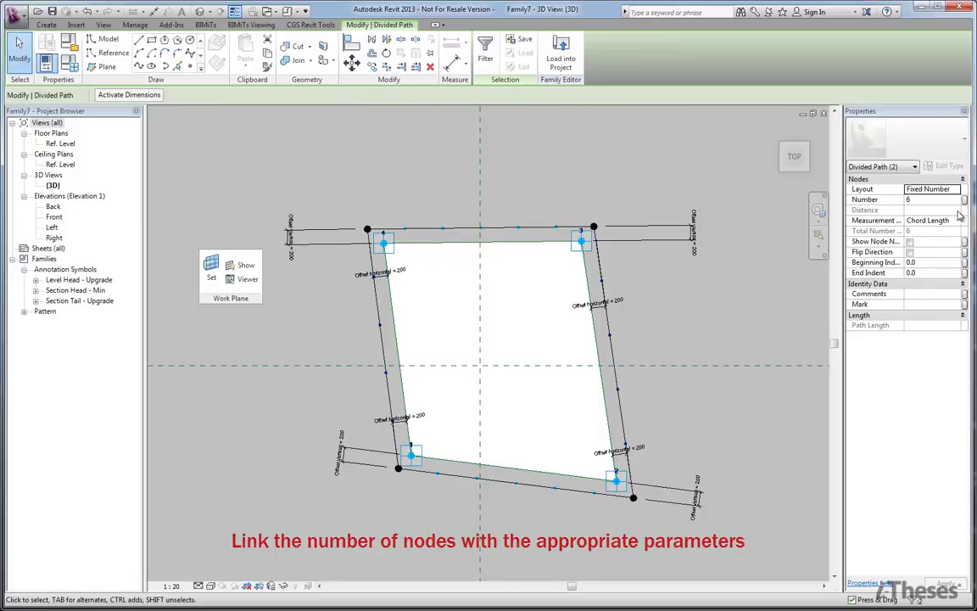
left_click(965, 199)
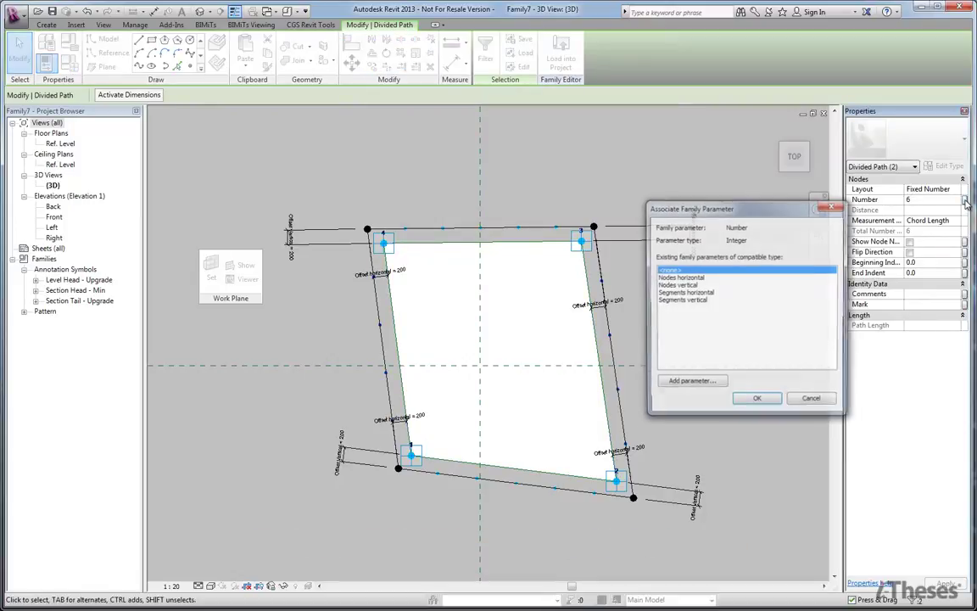
left_click(690, 286)
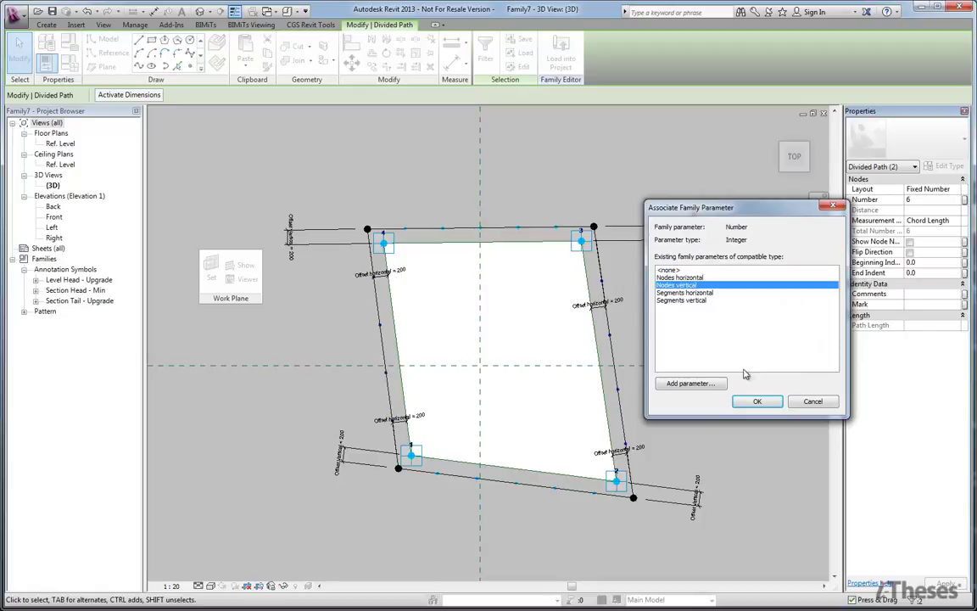
left_click(757, 404)
left_click(691, 414)
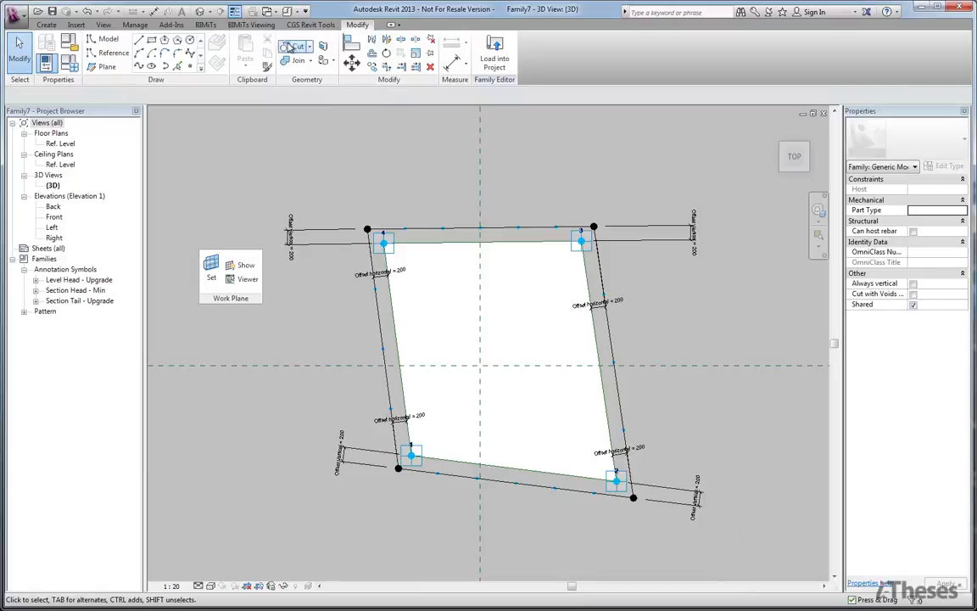
- Load Divided Path Line.rfa from the Favorites Adaptive folder into the family
left_click(76, 25)
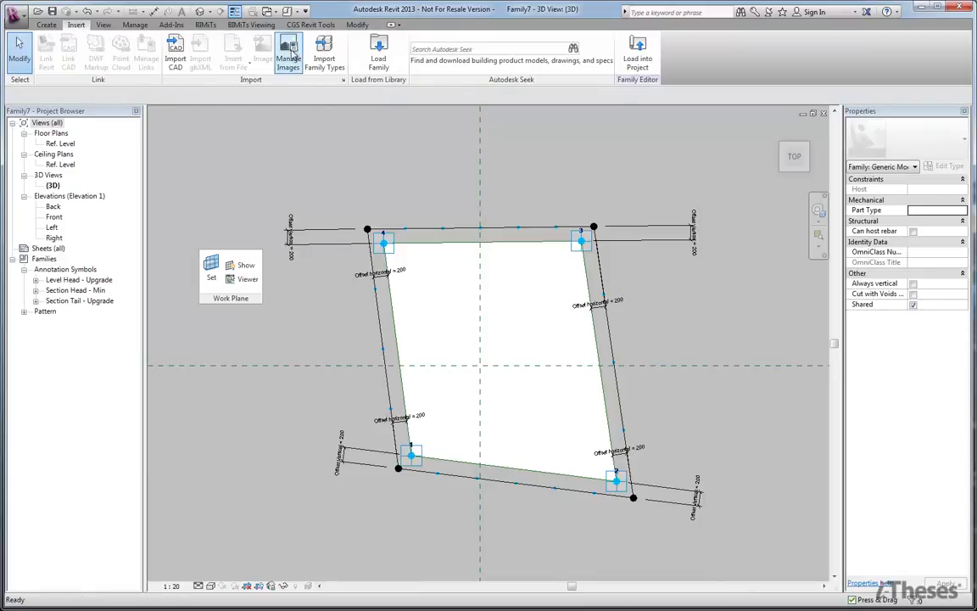
left_click(378, 55)
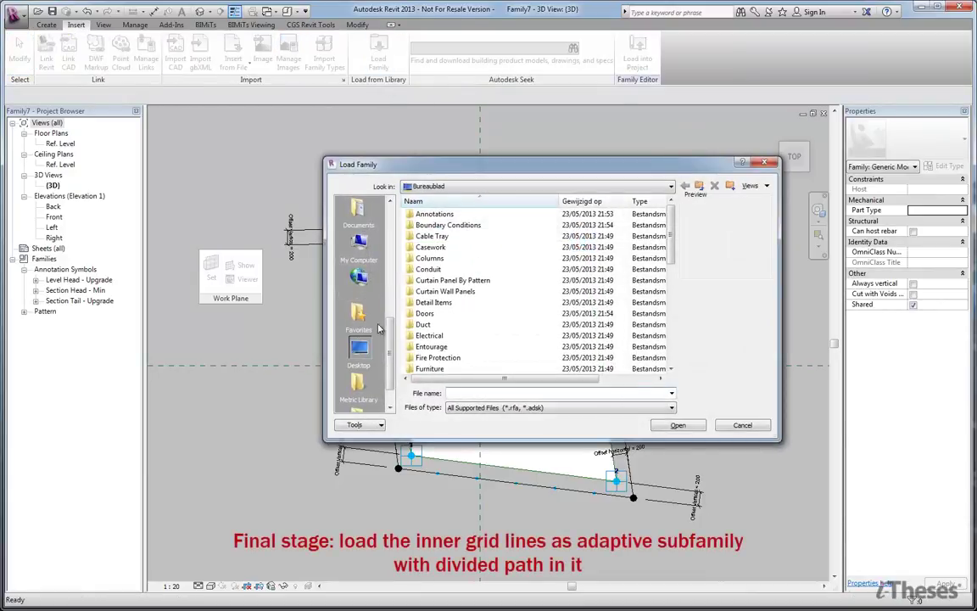
left_click(358, 316)
double_click(422, 257)
double_click(443, 228)
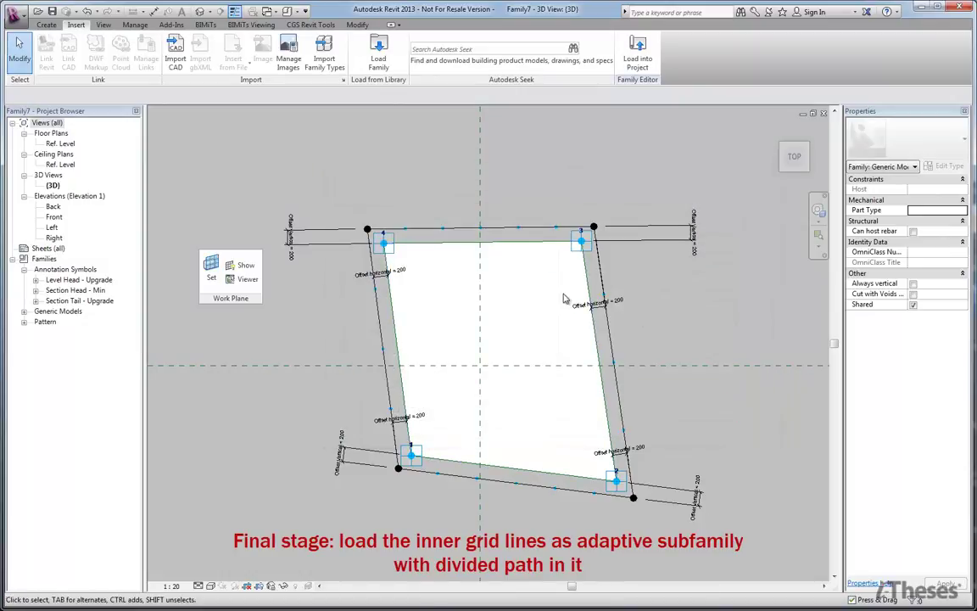
left_click(46, 24)
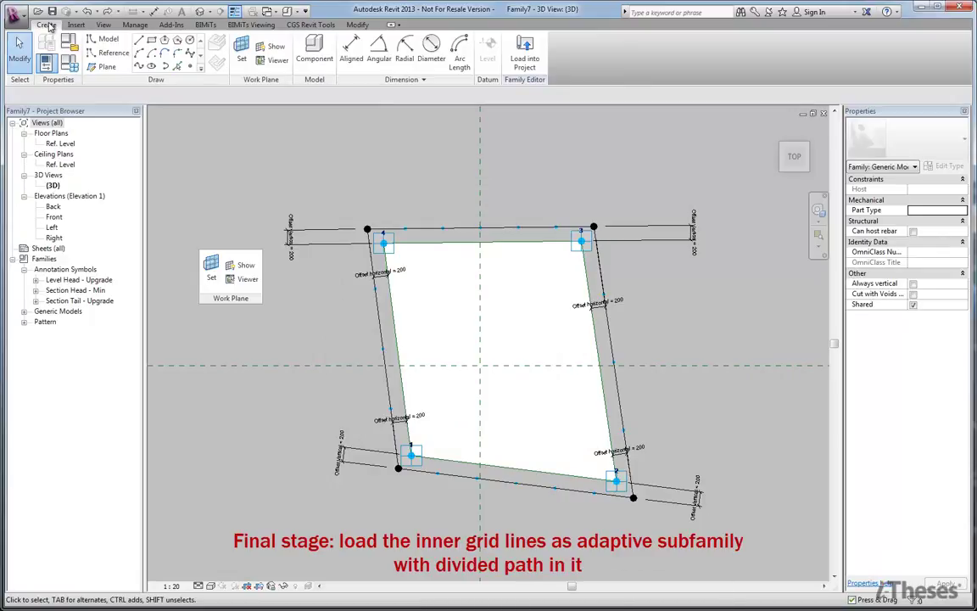
- Place two Divided Path Line components between nodes on opposite outer paths
left_click(314, 53)
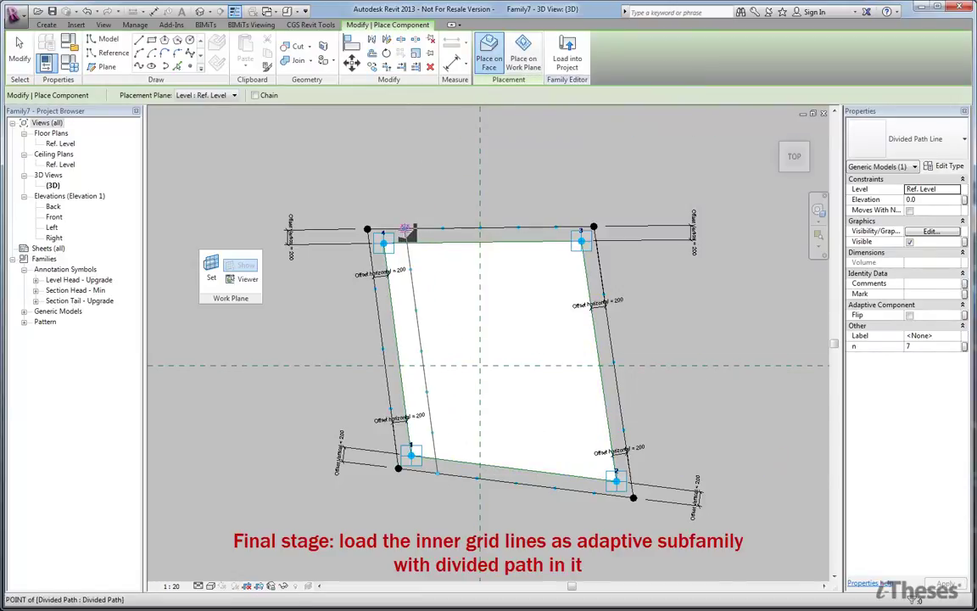
left_click(394, 409)
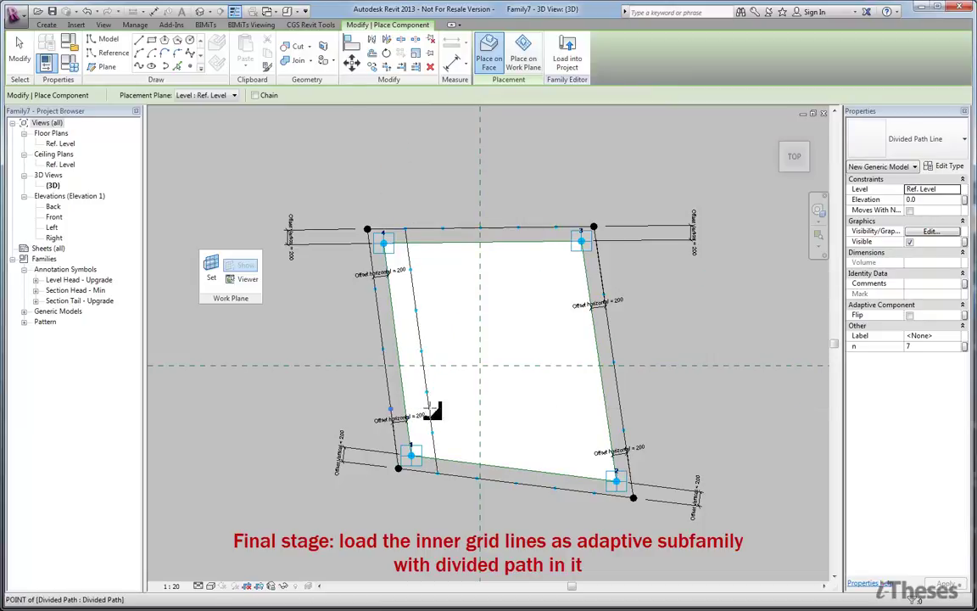
left_click(623, 432)
key("Escape")
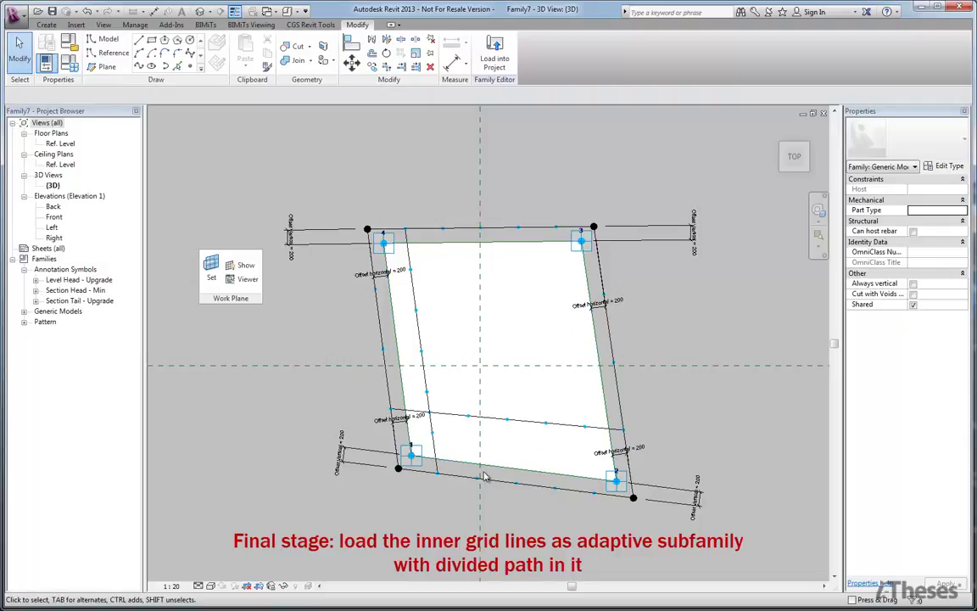
- Link each grid line's n parameter to the matching Nodes vertical or Nodes horizontal parameter
left_click(434, 463)
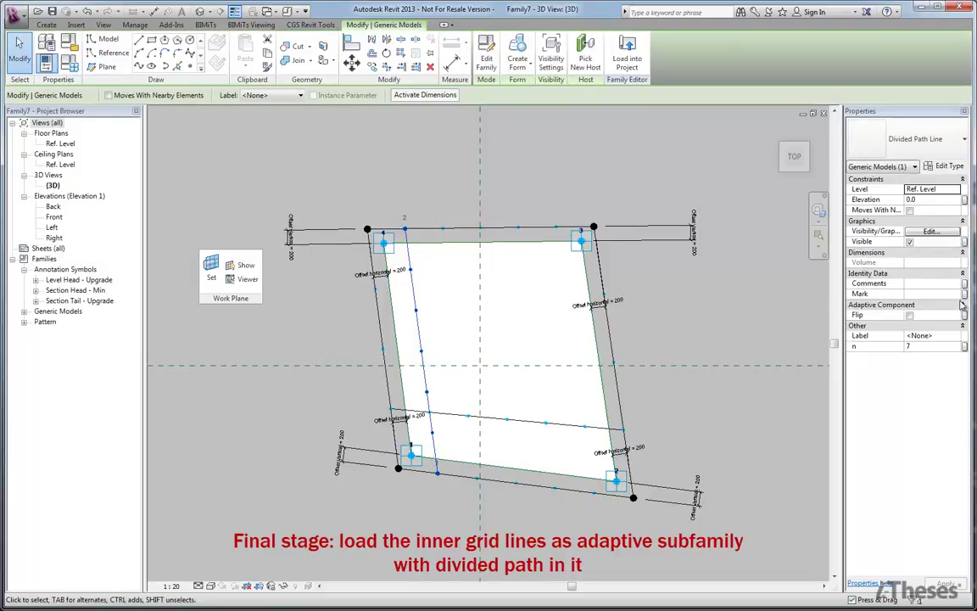
left_click(964, 346)
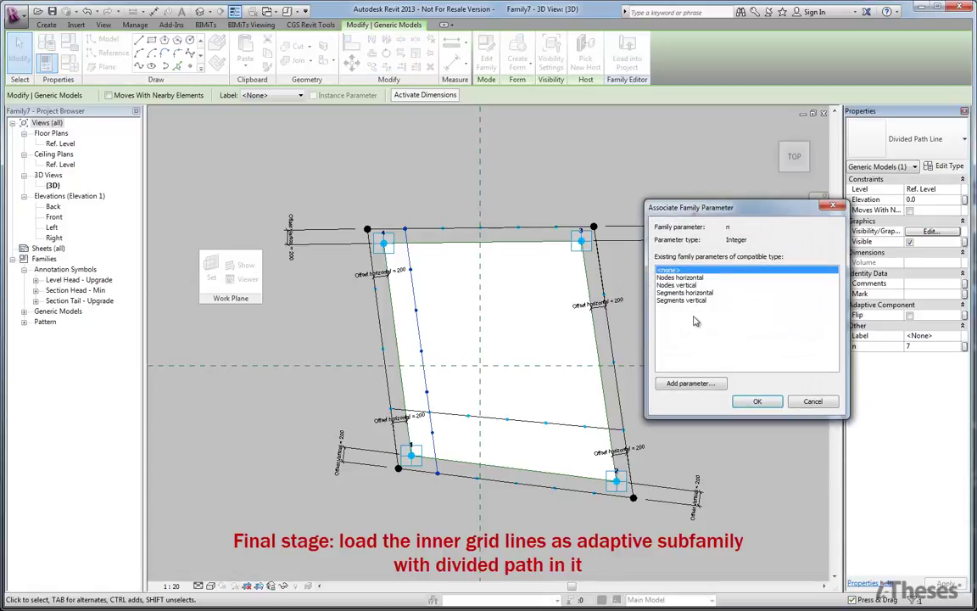
left_click(680, 278)
left_click(756, 402)
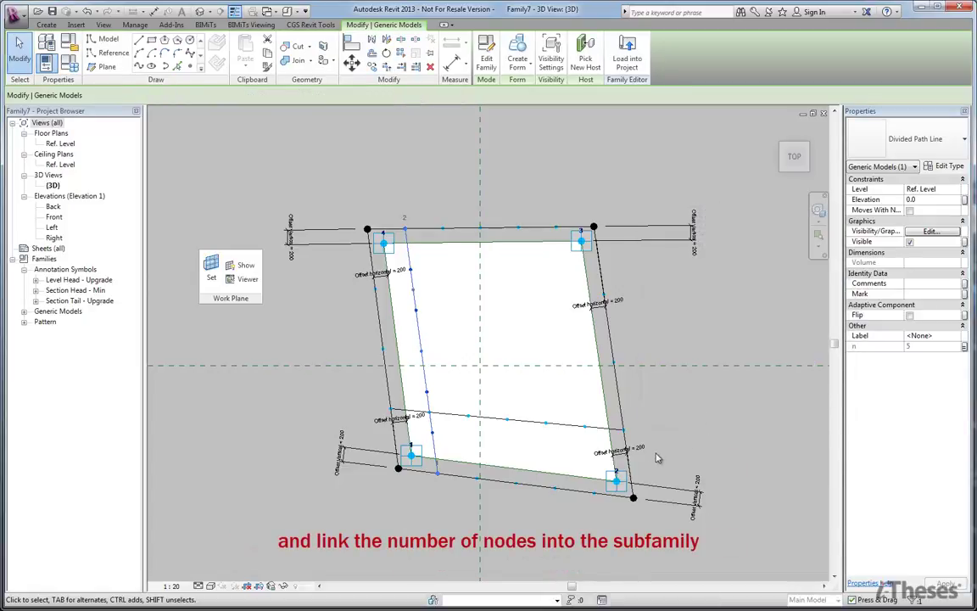
left_click(579, 418)
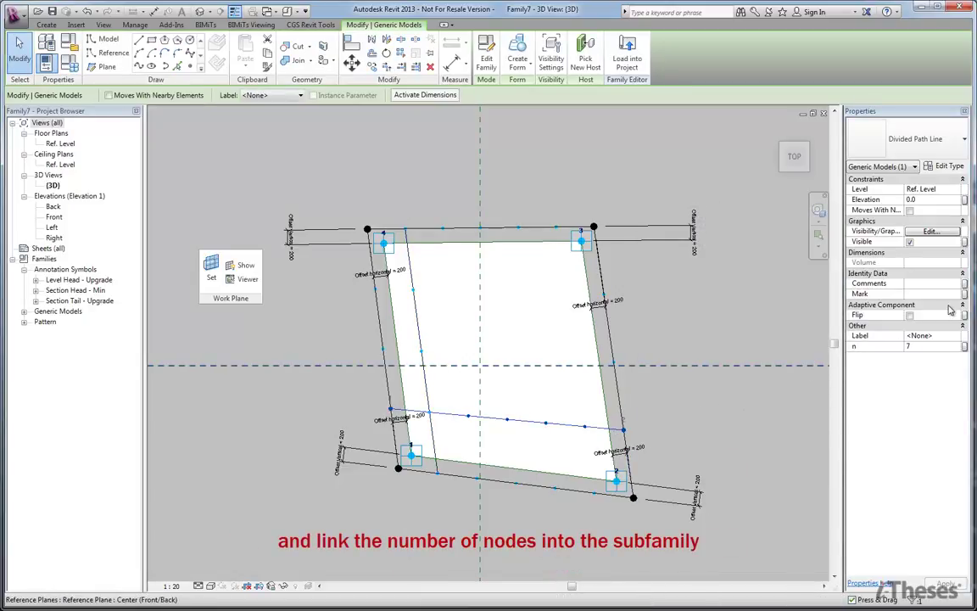
left_click(963, 346)
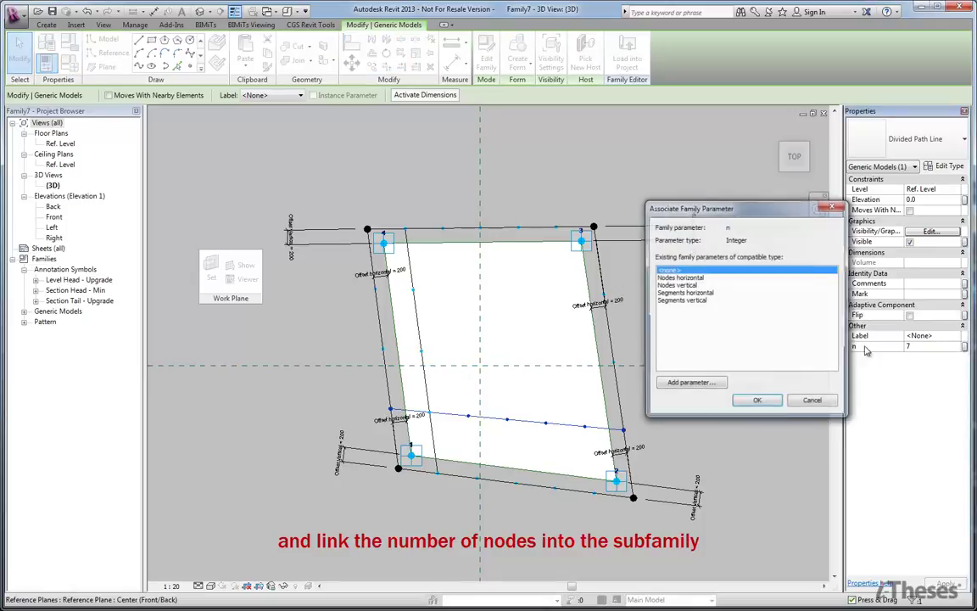
left_click(681, 285)
left_click(756, 402)
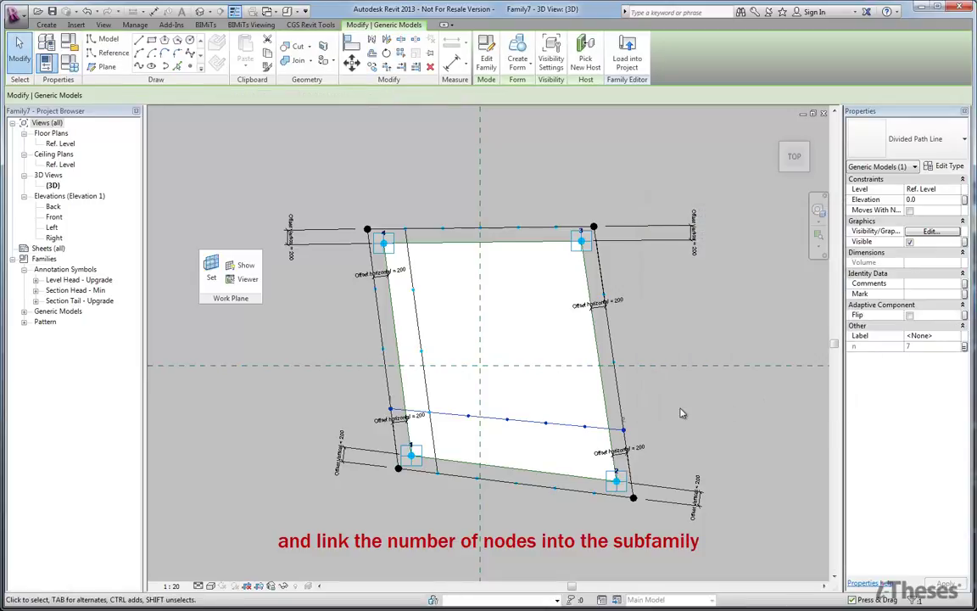
left_click(669, 414)
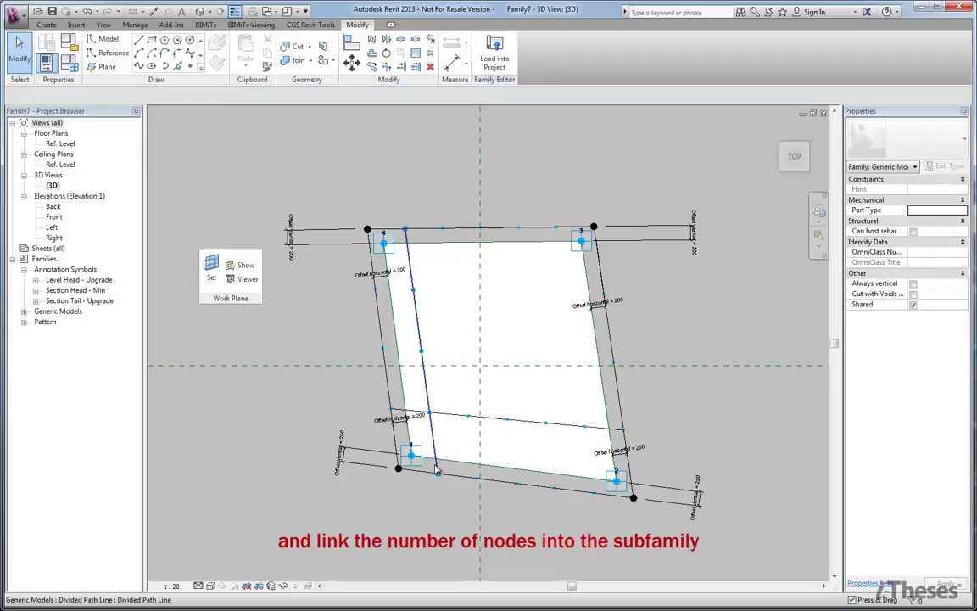
- Repeat the vertical and horizontal grid lines across the divided paths, then open Family Types
left_click(385, 339)
left_click(365, 57)
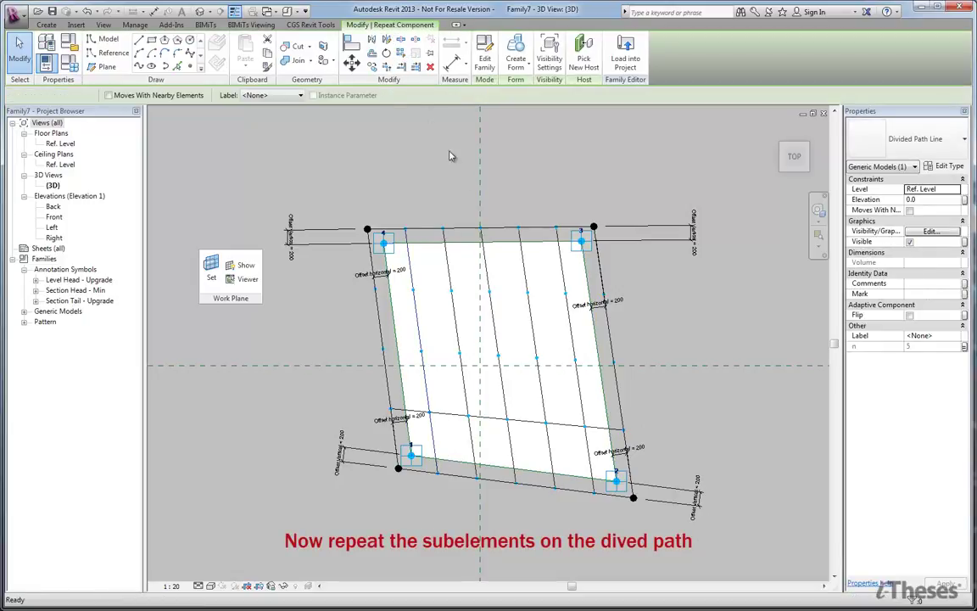
left_click(573, 416)
left_click(406, 54)
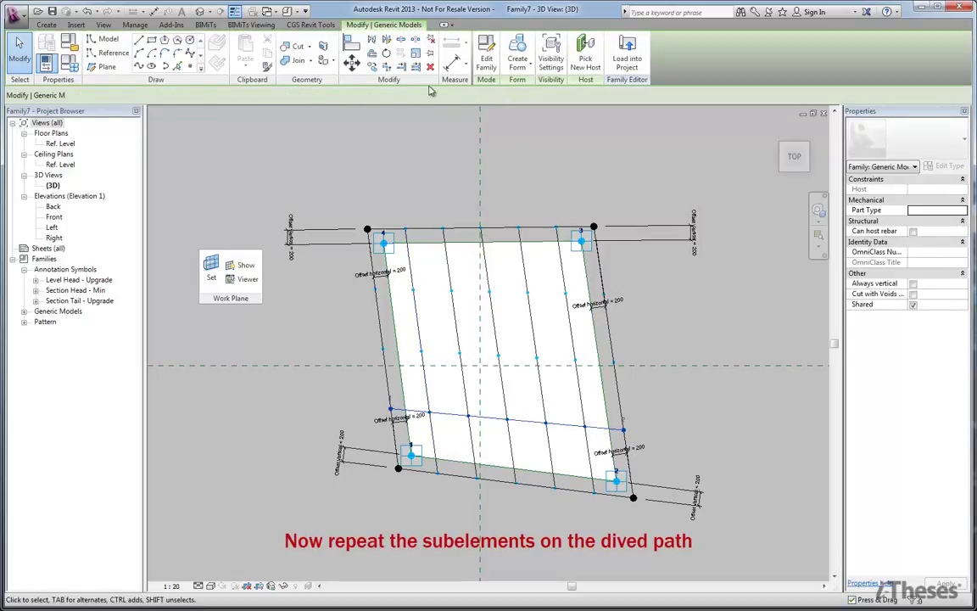
left_click(667, 327)
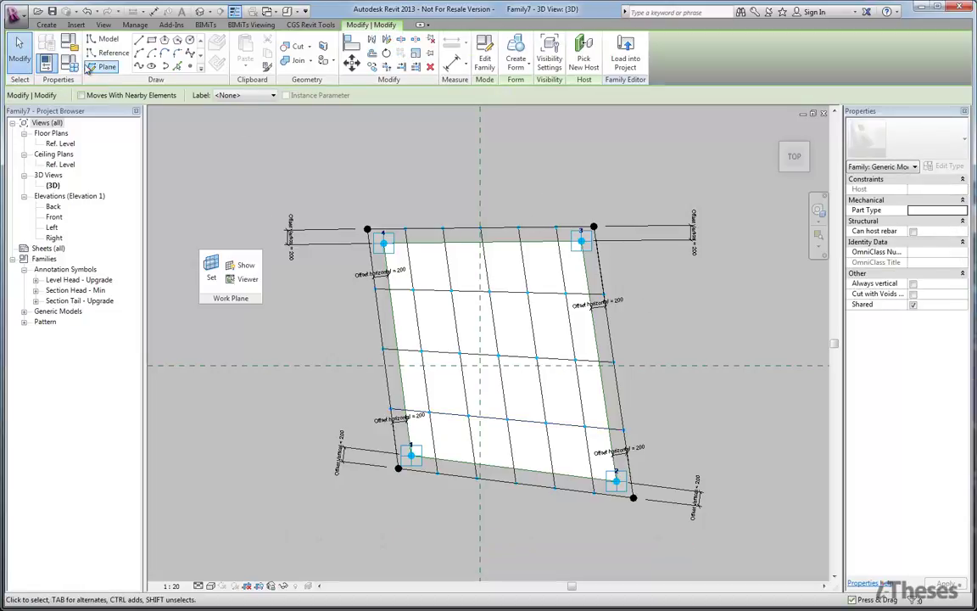
left_click(72, 63)
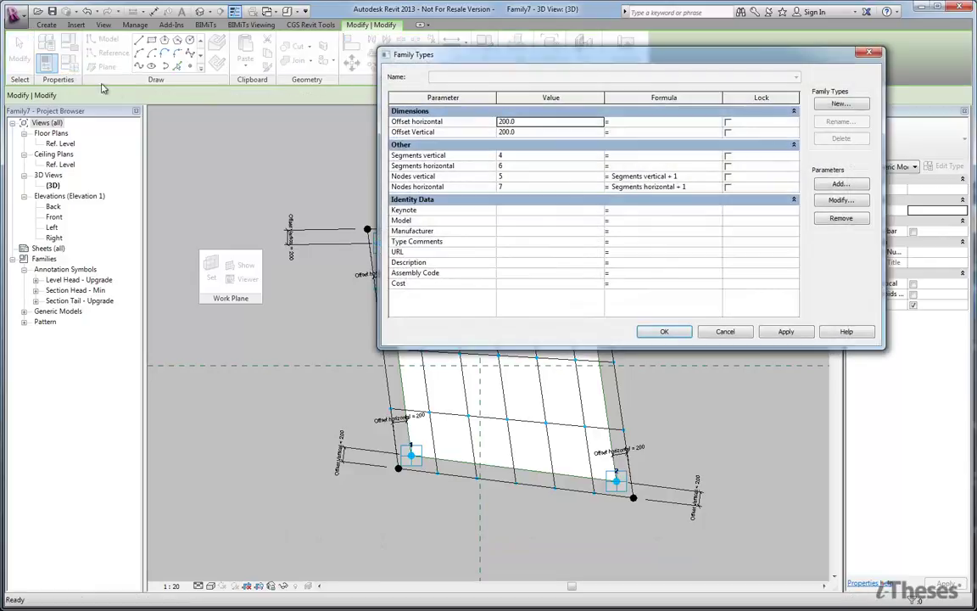
- Set Offset horizontal and Offset Vertical to 150.0 in Family Types and apply
double_click(522, 122)
double_click(526, 133)
type("15")
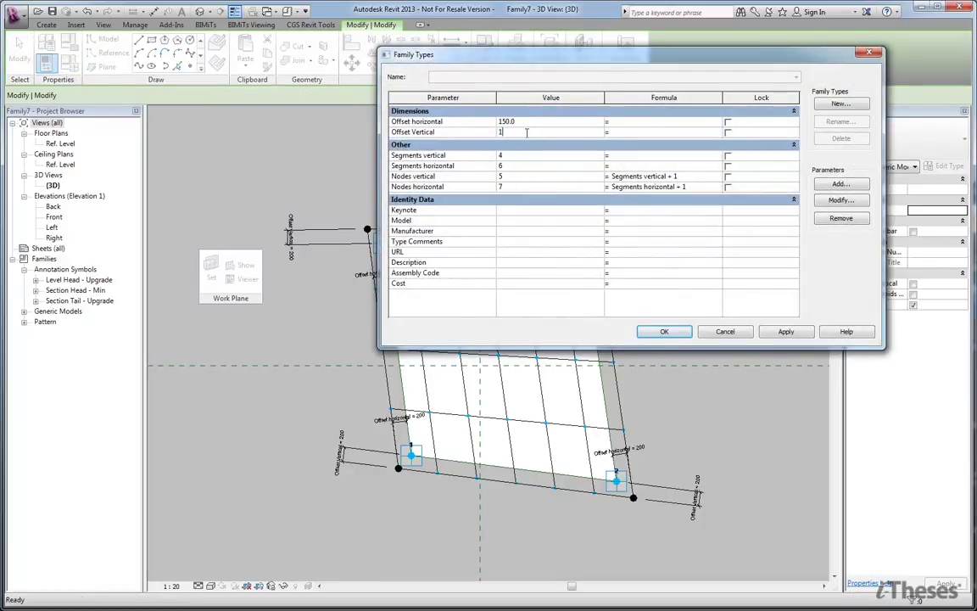
left_click(660, 332)
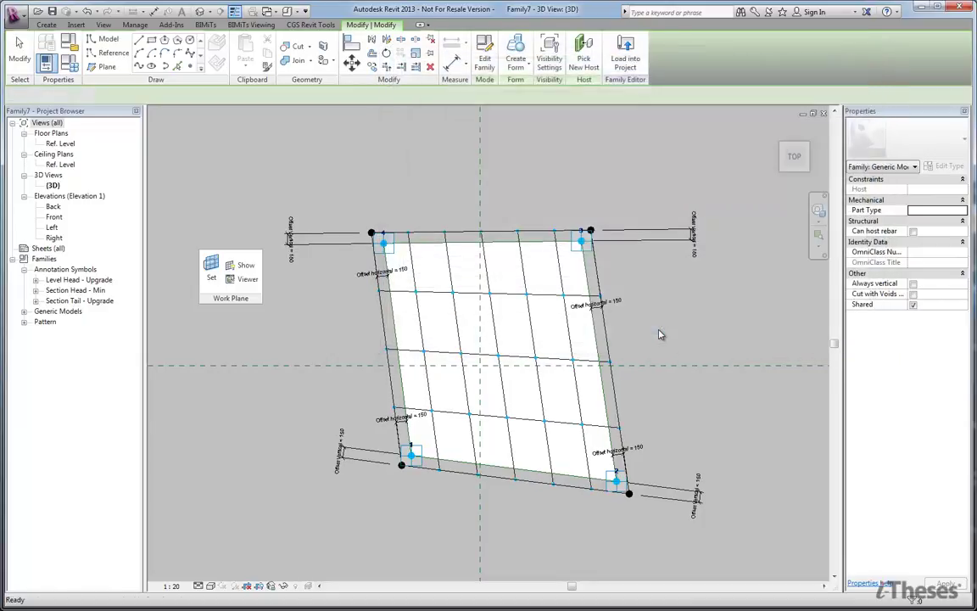
- Drag the top-right adaptive point up and right so the surface and grid flex with it
left_click(585, 229)
left_click_drag(585, 227, 584, 173)
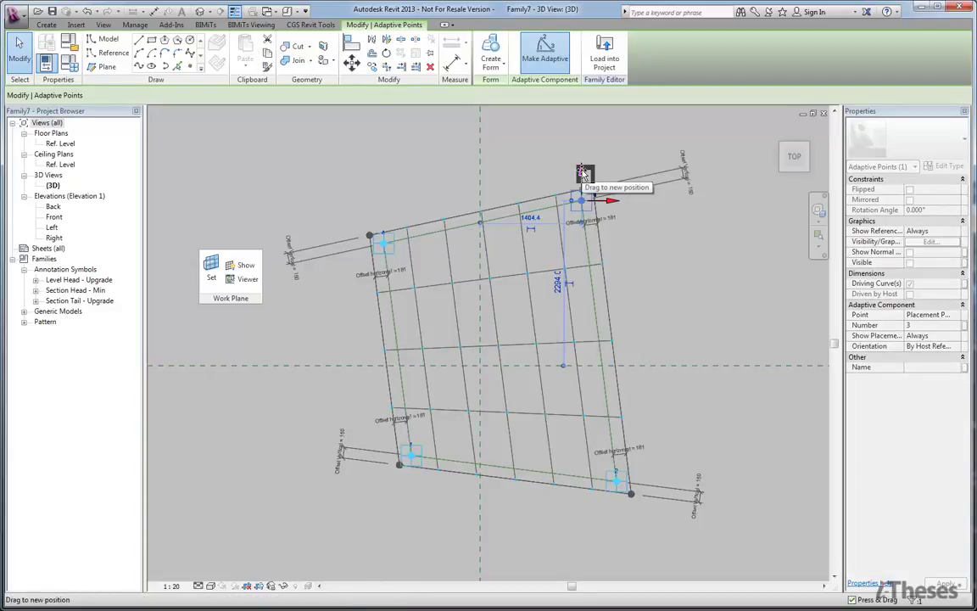
left_click_drag(583, 173, 585, 196)
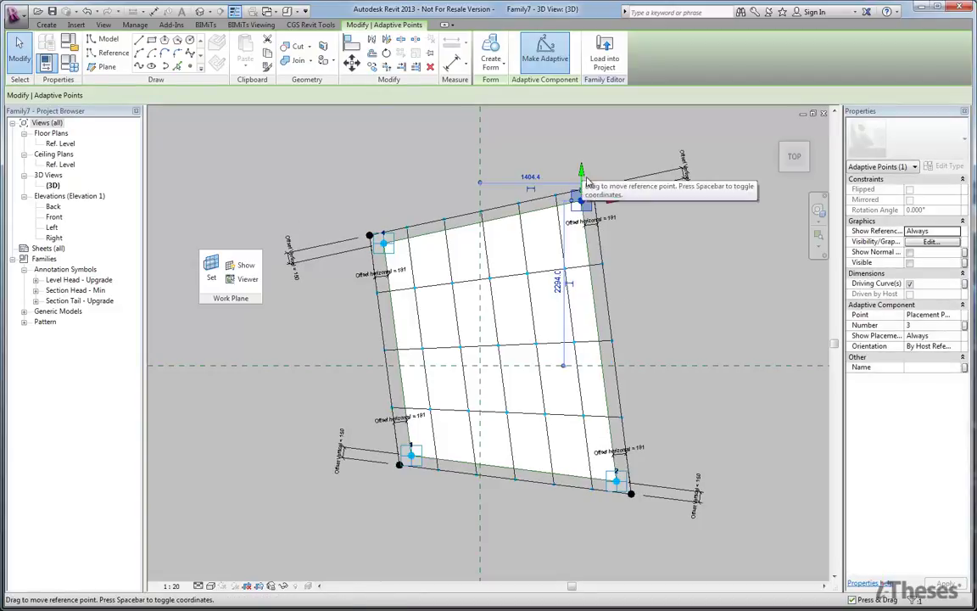
left_click(637, 252)
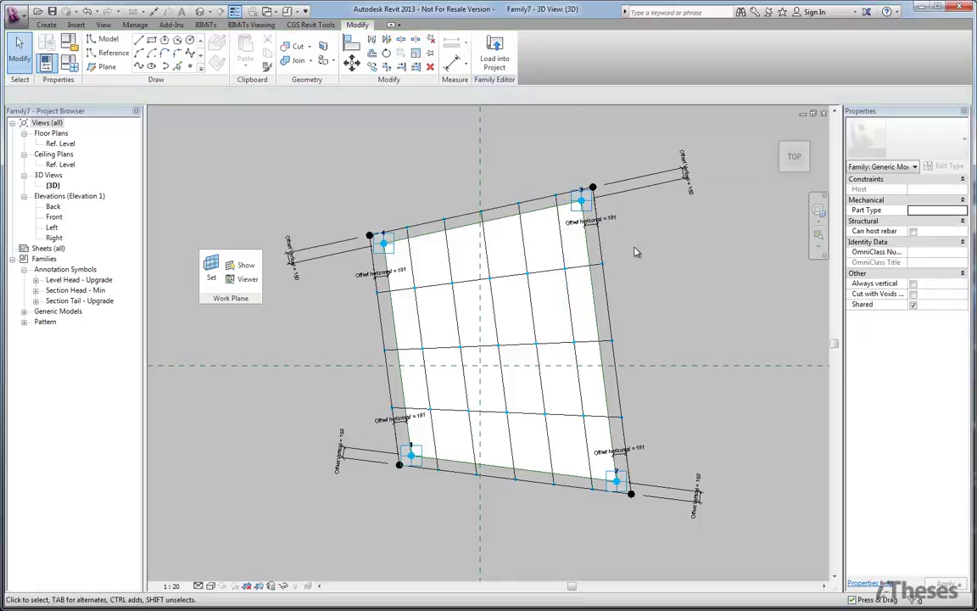